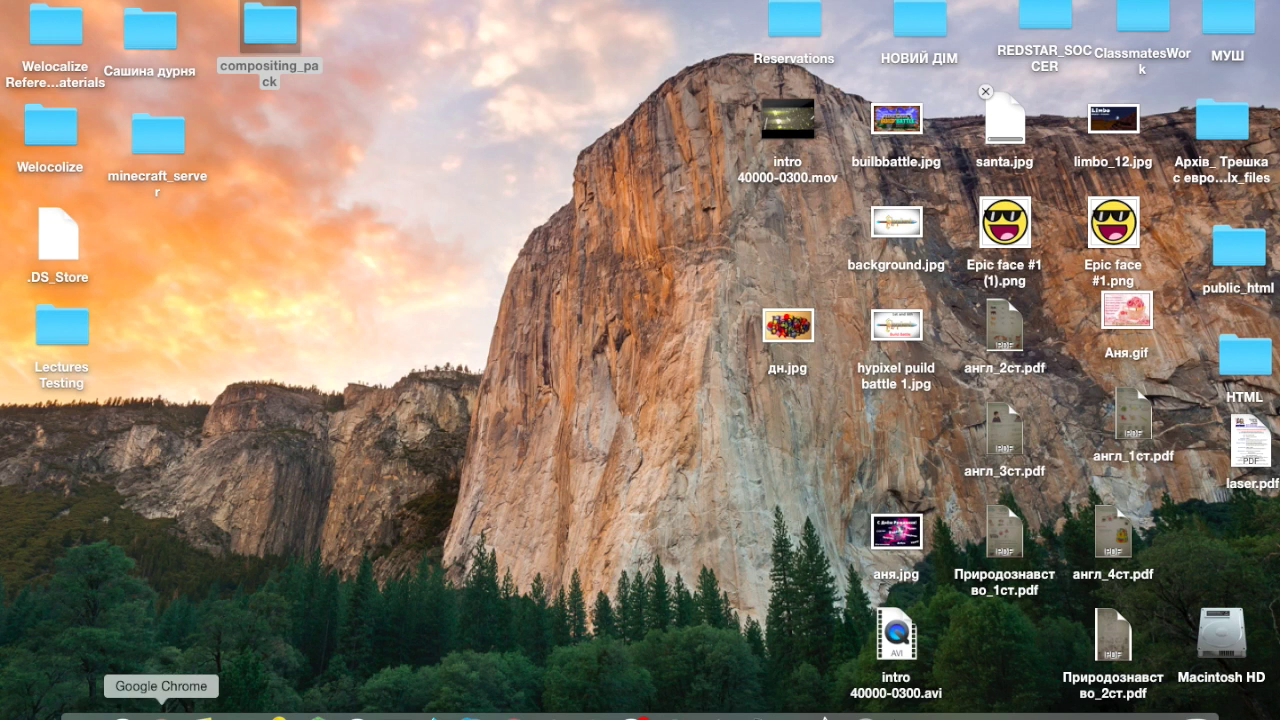
Bring Chrome forward on the Blender download page and select its web address.
{"action": "left_click", "coordinate": [161, 716]}
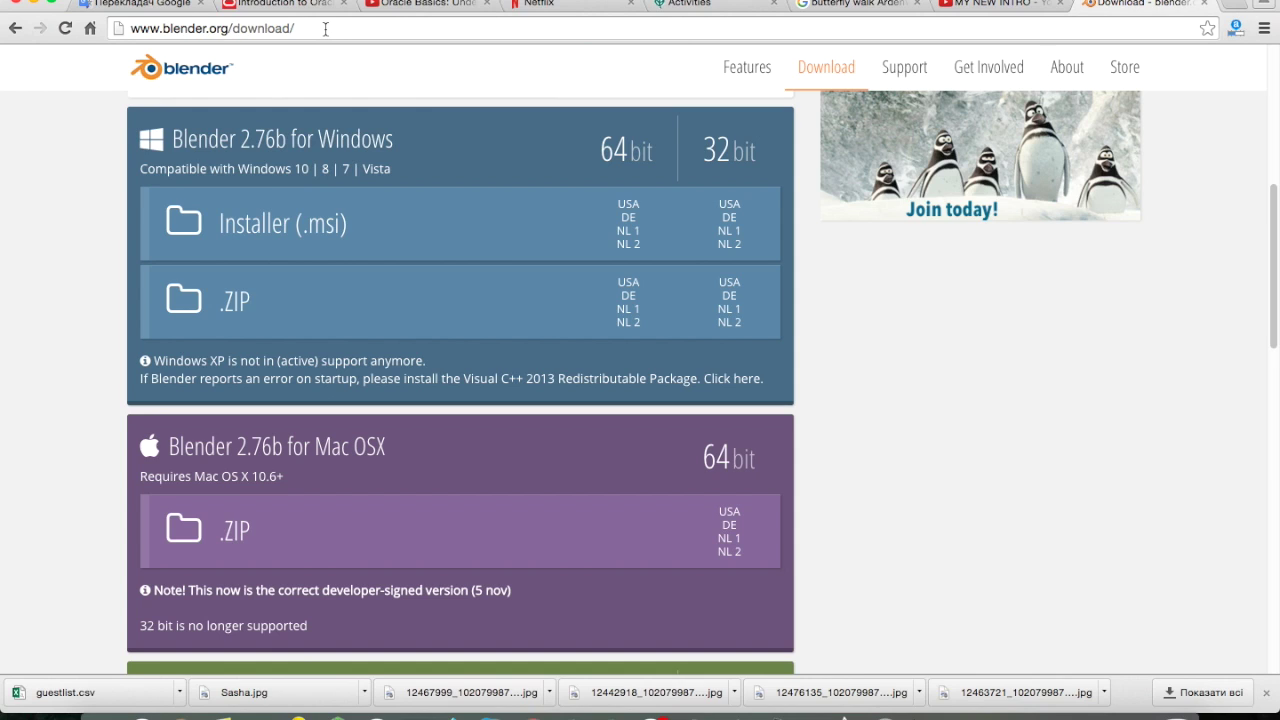
{"action": "left_click", "coordinate": [325, 29]}
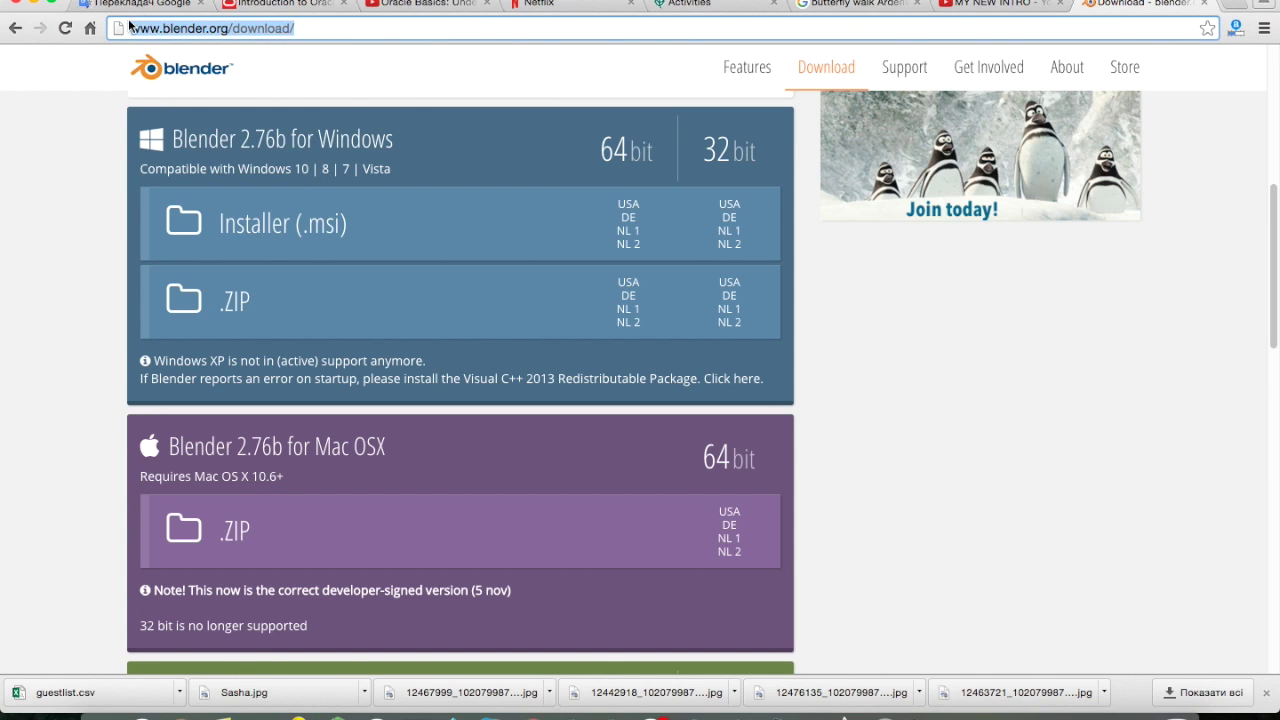
{"action": "left_click", "coordinate": [354, 34]}
{"action": "triple_click", "coordinate": [370, 21]}
{"action": "left_click", "coordinate": [377, 29]}
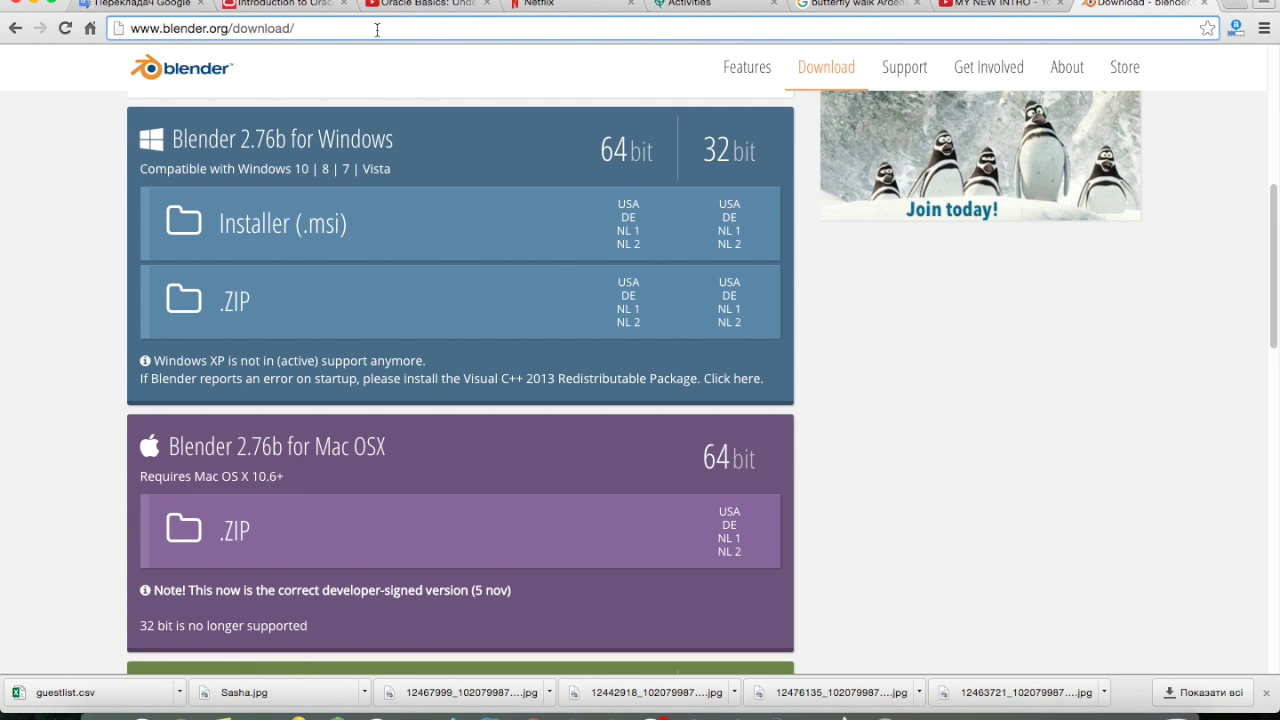
{"action": "scroll", "coordinate": [586, 224], "scroll_direction": "up", "scroll_amount": 4}
{"action": "scroll", "coordinate": [594, 223], "scroll_direction": "down", "scroll_amount": 2}
{"action": "scroll", "coordinate": [595, 226], "scroll_direction": "up", "scroll_amount": 2}
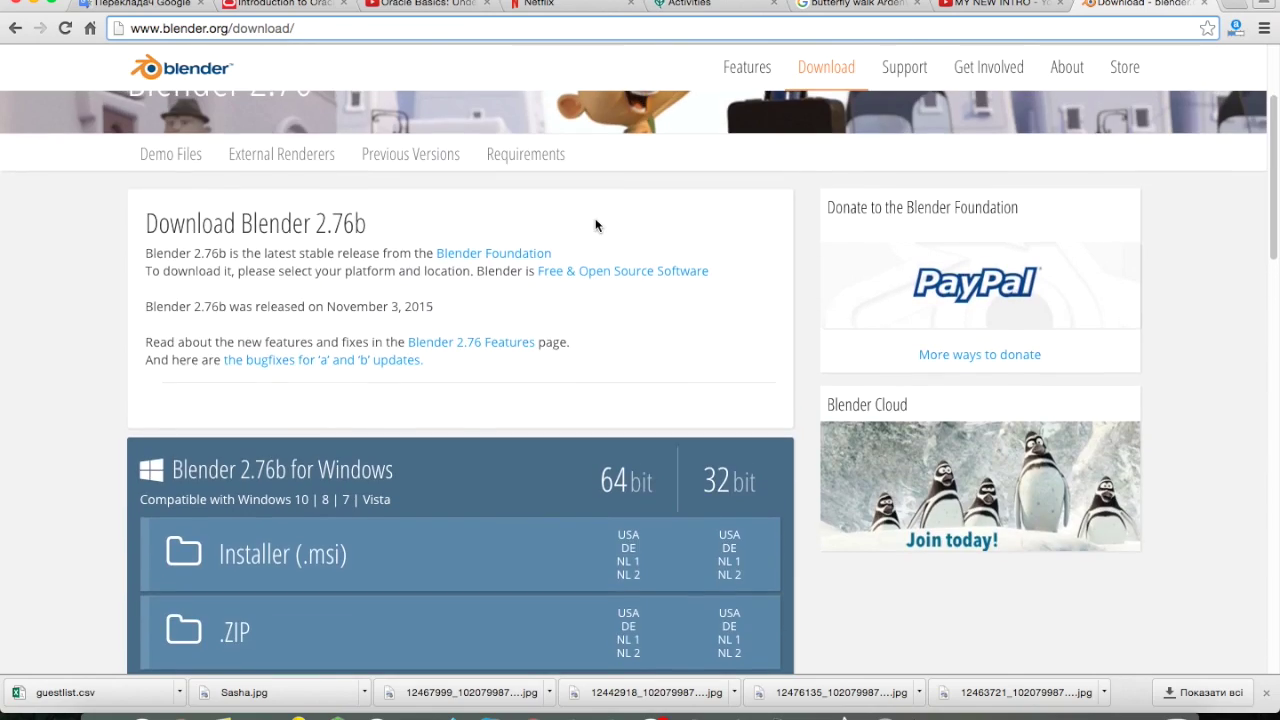
{"action": "scroll", "coordinate": [595, 226], "scroll_direction": "up", "scroll_amount": 2}
Trim 'download/' from the address to load the blender.org homepage.
{"action": "left_click_drag", "start_coordinate": [305, 23], "coordinate": [230, 22]}
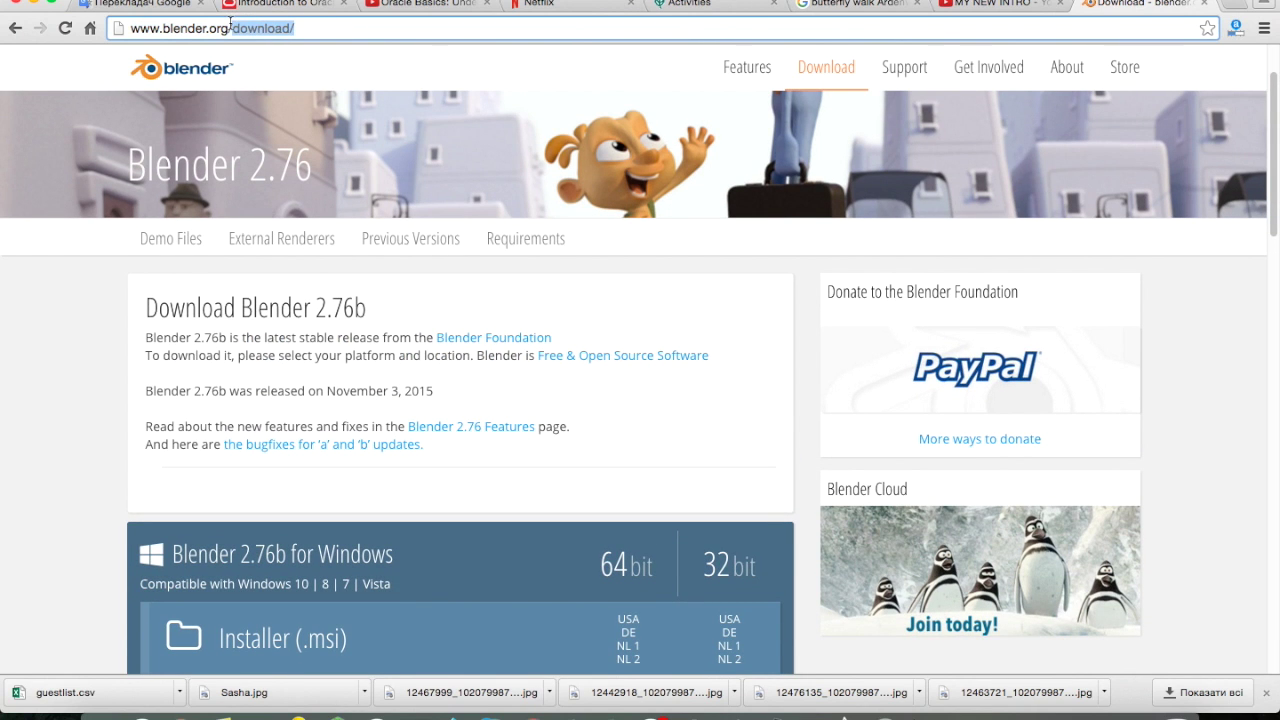
{"action": "key", "text": "BackSpace"}
{"action": "key", "text": "BackSpace"}
{"action": "key", "text": "Return"}
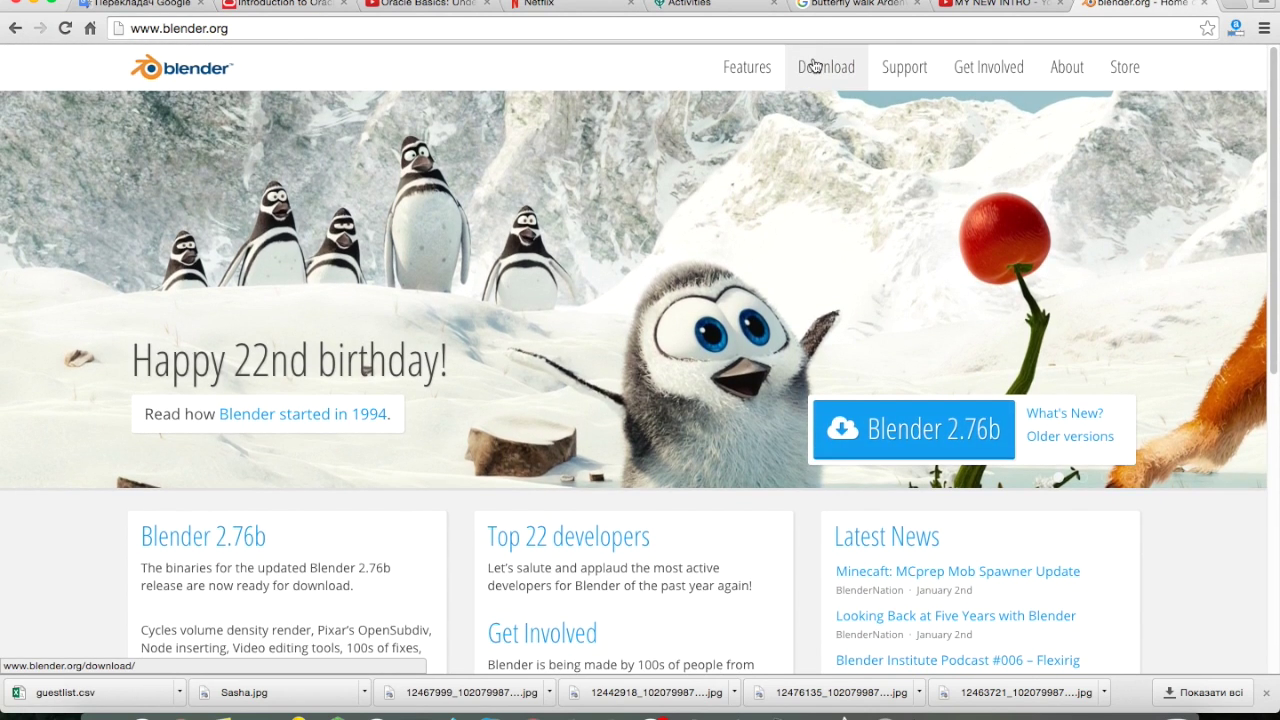
Return to the Blender 2.76b download options, scroll through them, and minimize the browser.
{"action": "left_click", "coordinate": [815, 66]}
{"action": "scroll", "coordinate": [657, 460], "scroll_direction": "down", "scroll_amount": 6}
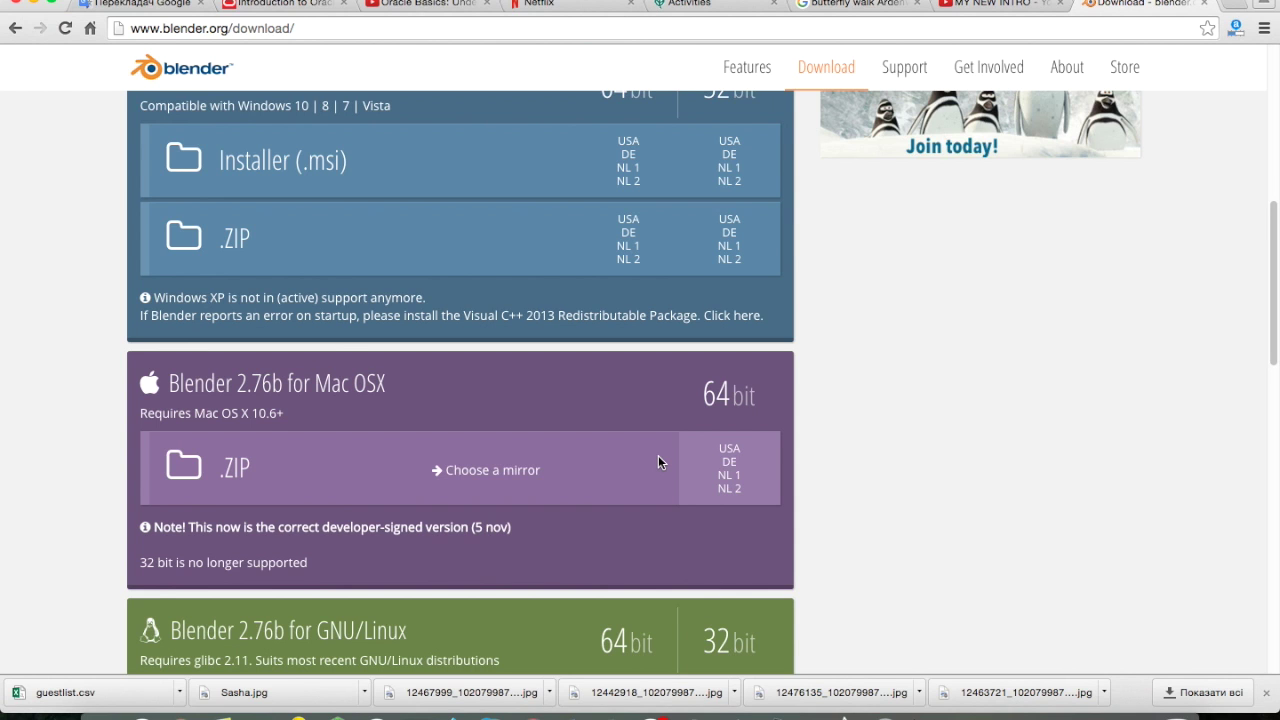
{"action": "scroll", "coordinate": [658, 462], "scroll_direction": "down", "scroll_amount": 3}
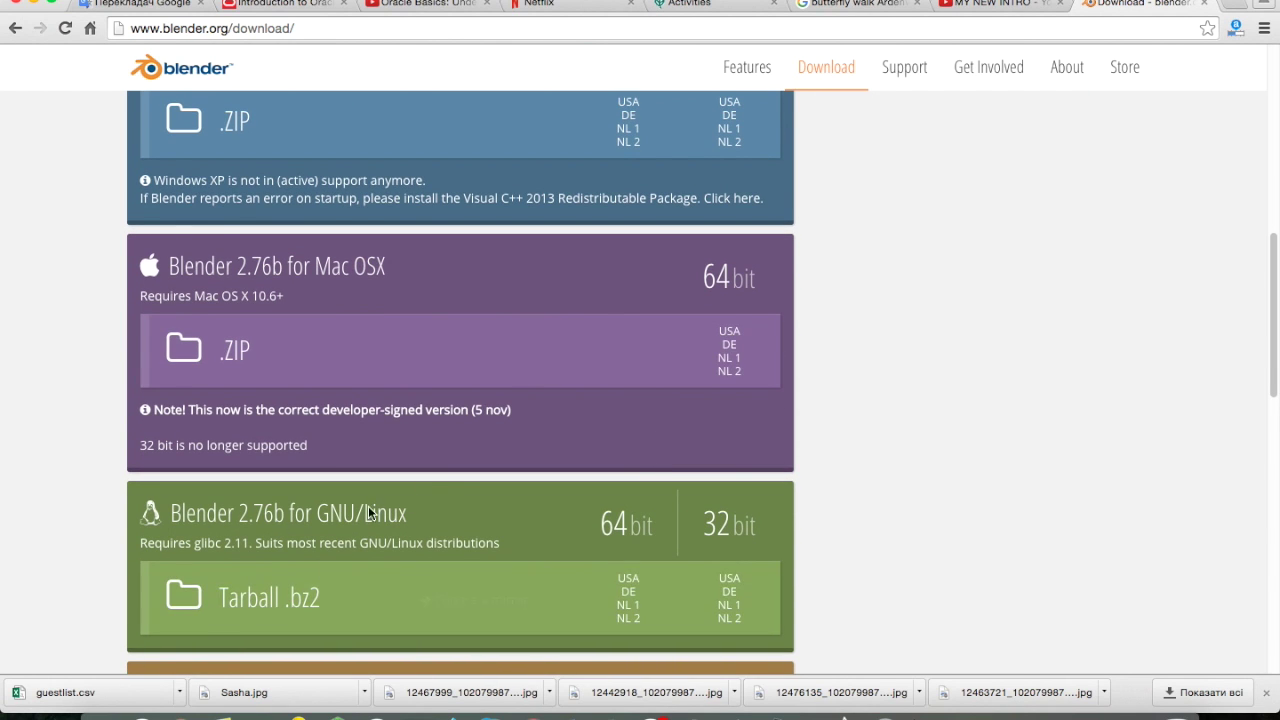
{"action": "scroll", "coordinate": [317, 551], "scroll_direction": "up", "scroll_amount": 5}
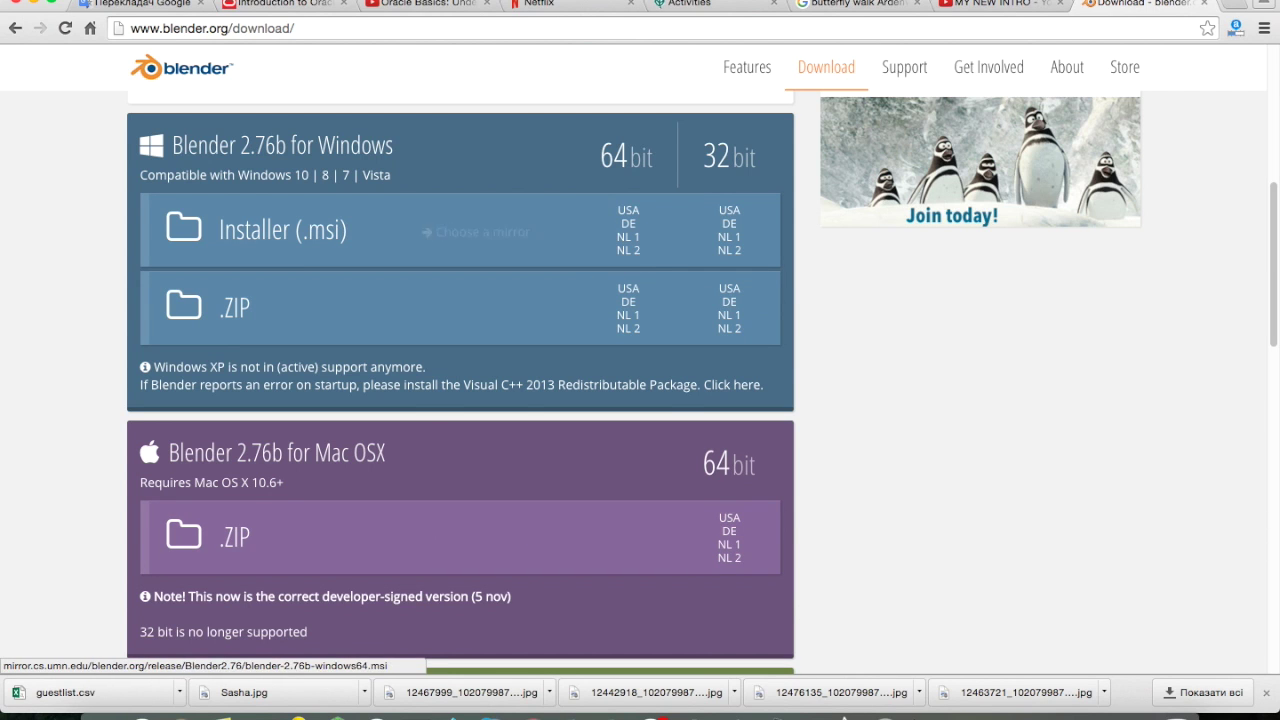
{"action": "left_click", "coordinate": [35, 4]}
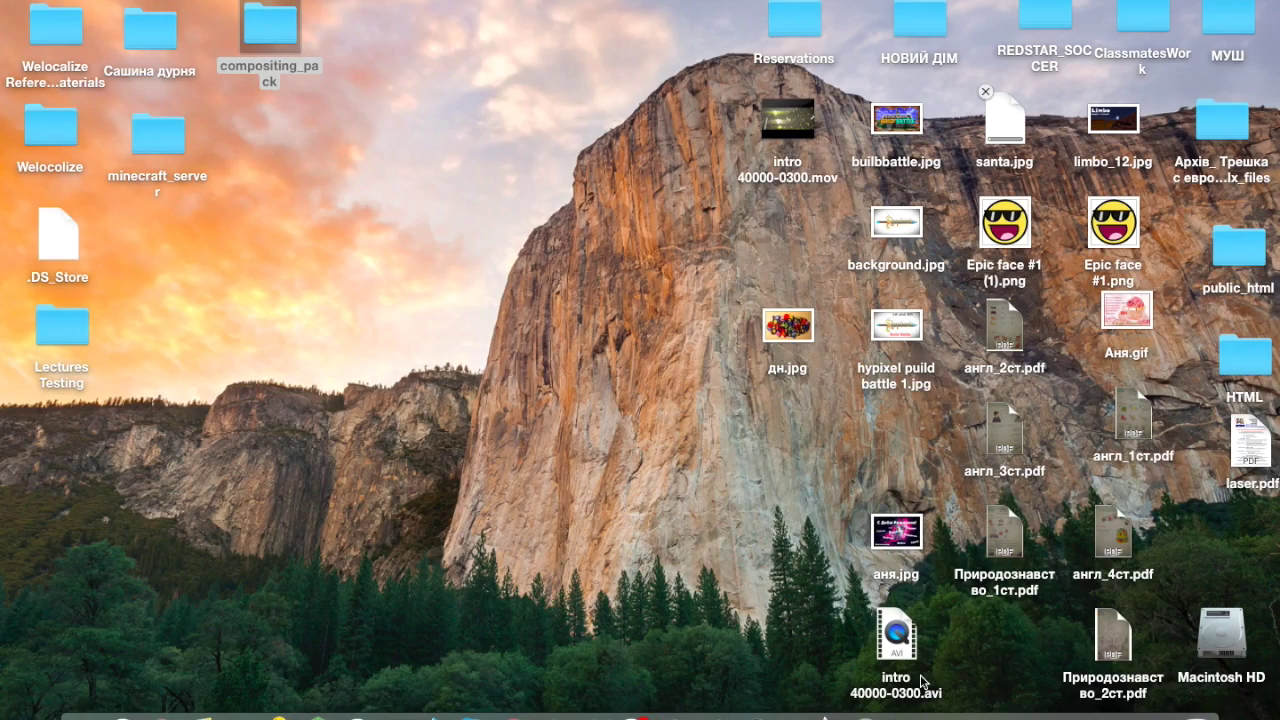
Restore Chrome and search YouTube for 'top blender intro templates'.
{"action": "left_click", "coordinate": [1150, 712]}
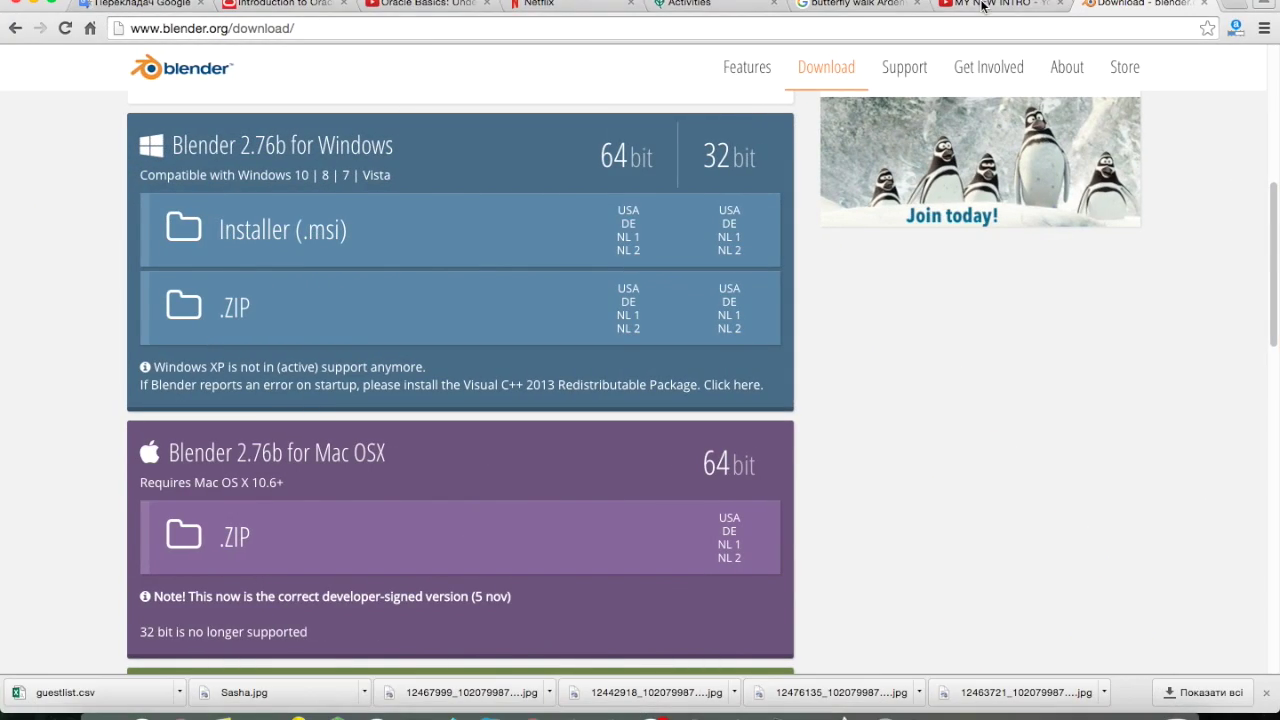
{"action": "left_click", "coordinate": [995, 5]}
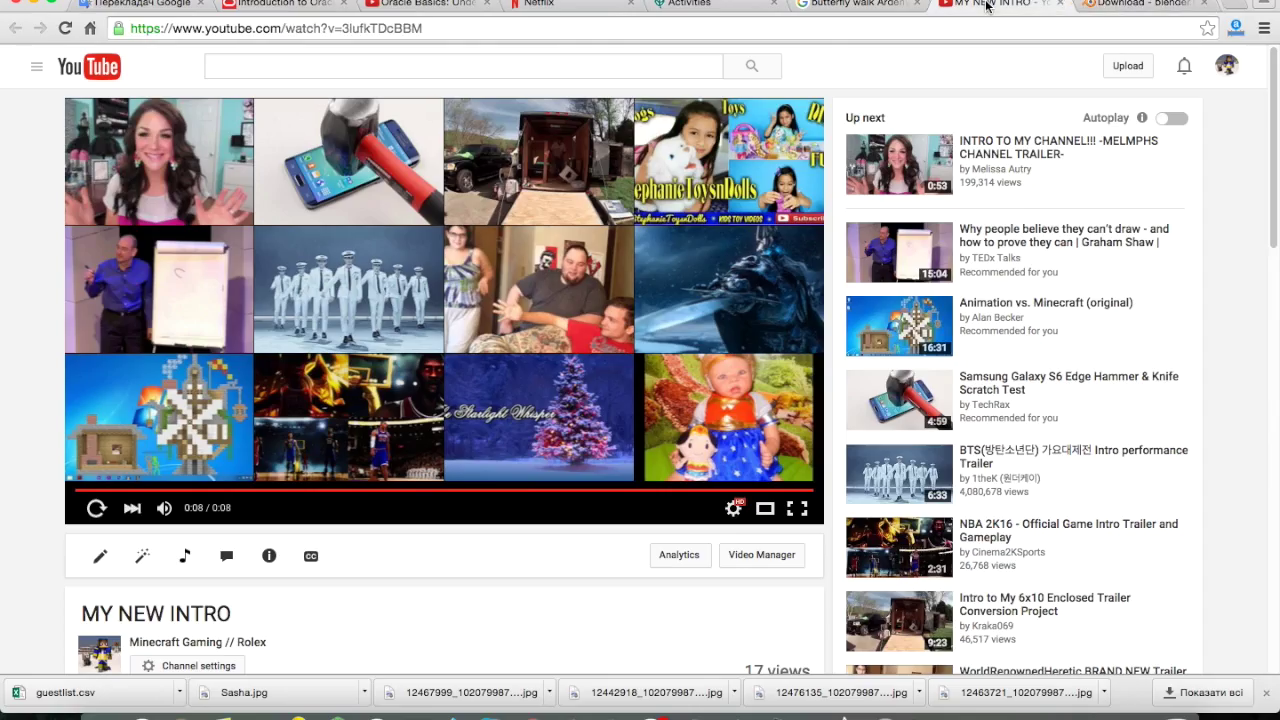
{"action": "left_click", "coordinate": [413, 69]}
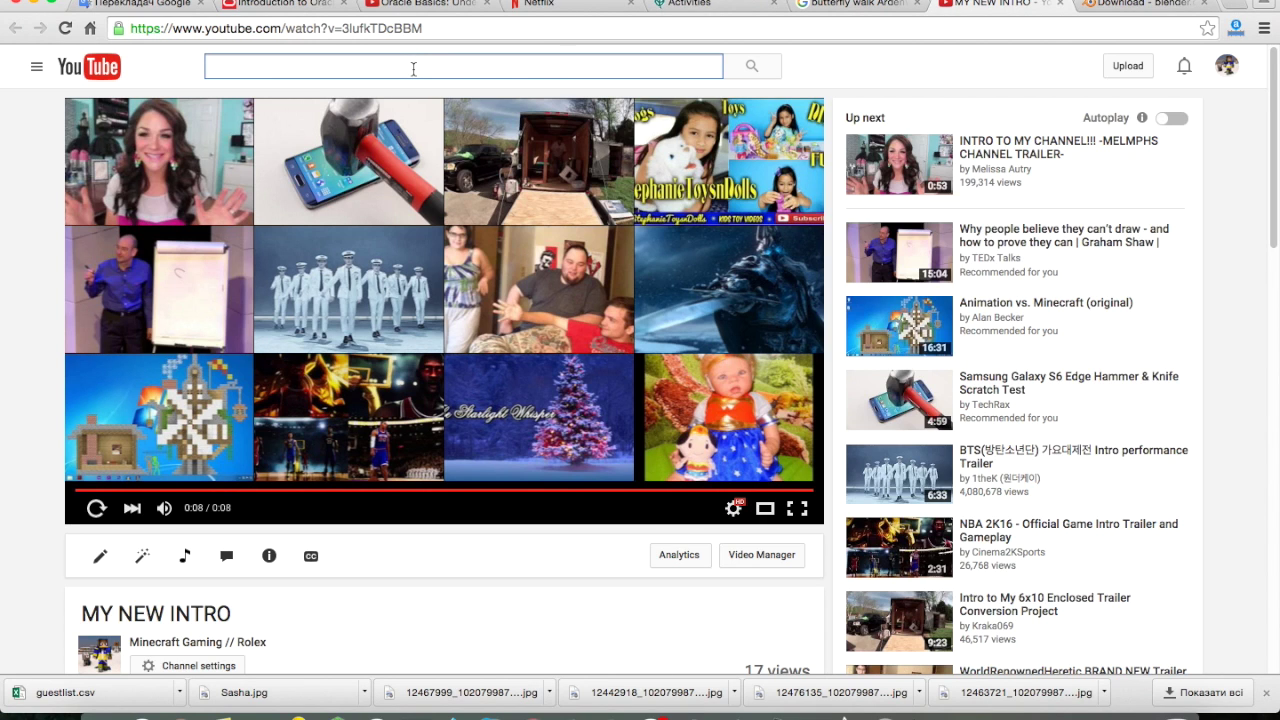
{"action": "type", "text": "to p"}
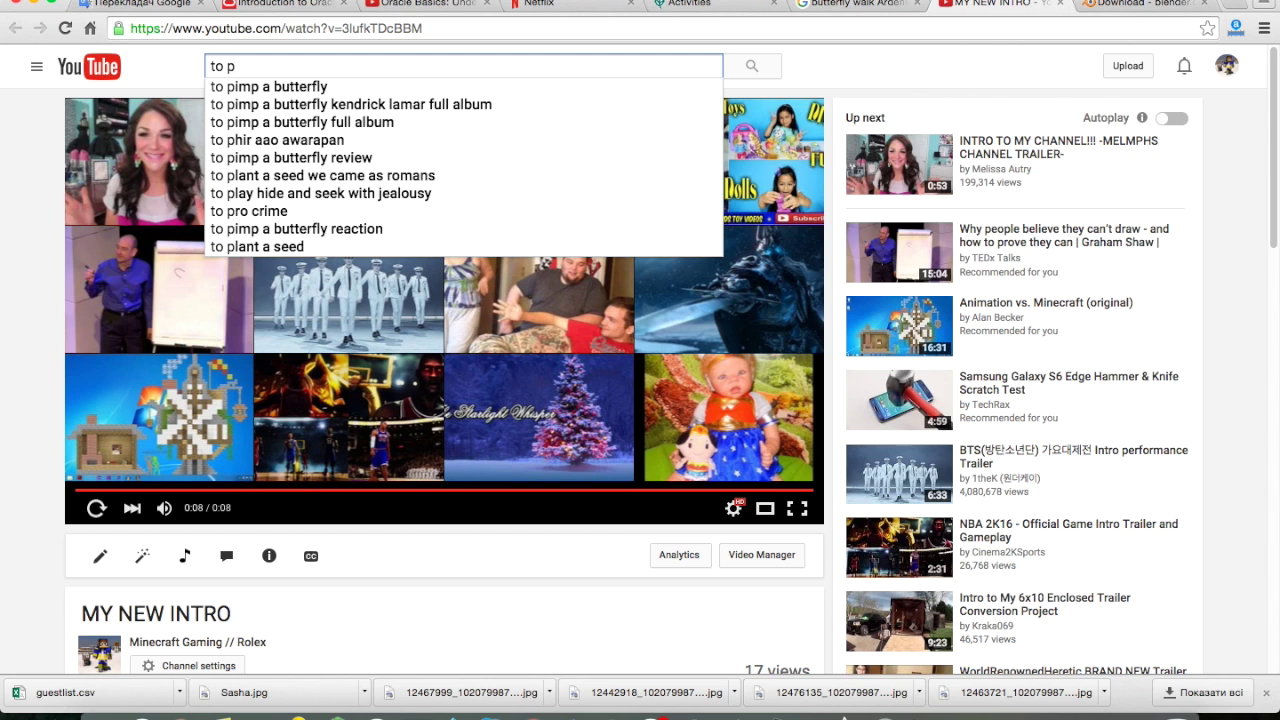
{"action": "key", "text": "BackSpace"}
{"action": "key", "text": "BackSpace"}
{"action": "type", "text": "p"}
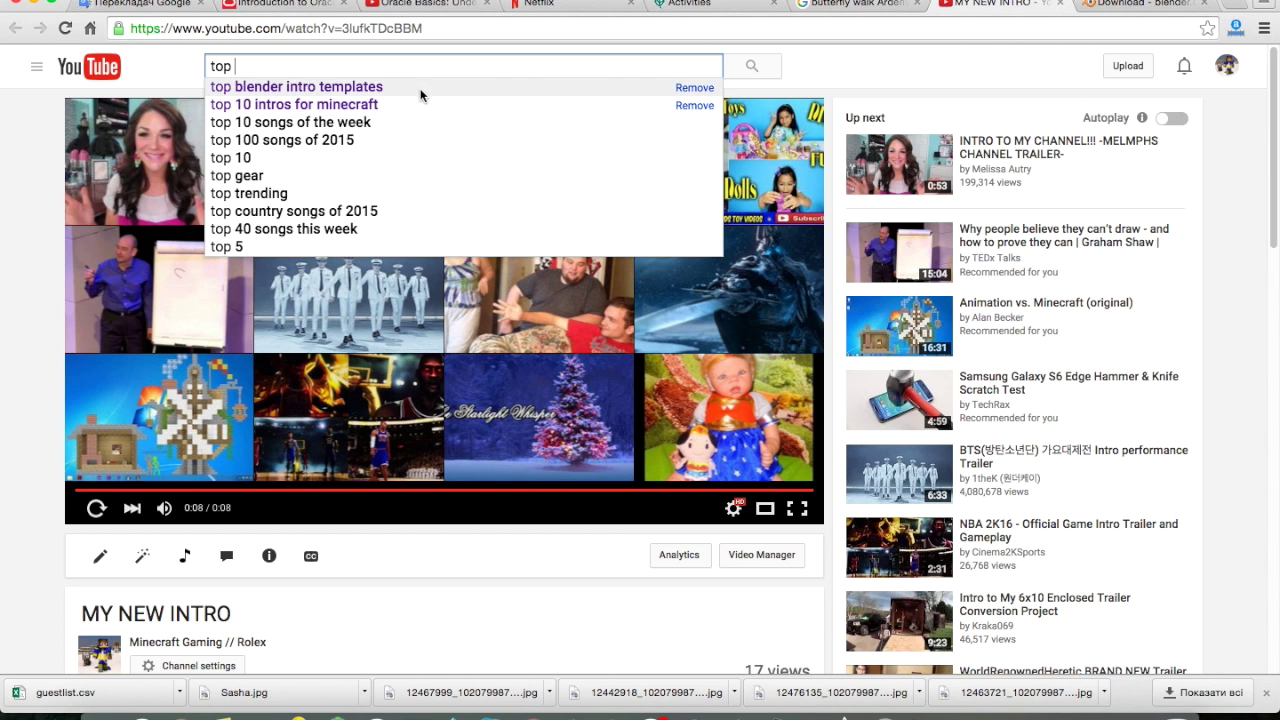
{"action": "left_click", "coordinate": [414, 86]}
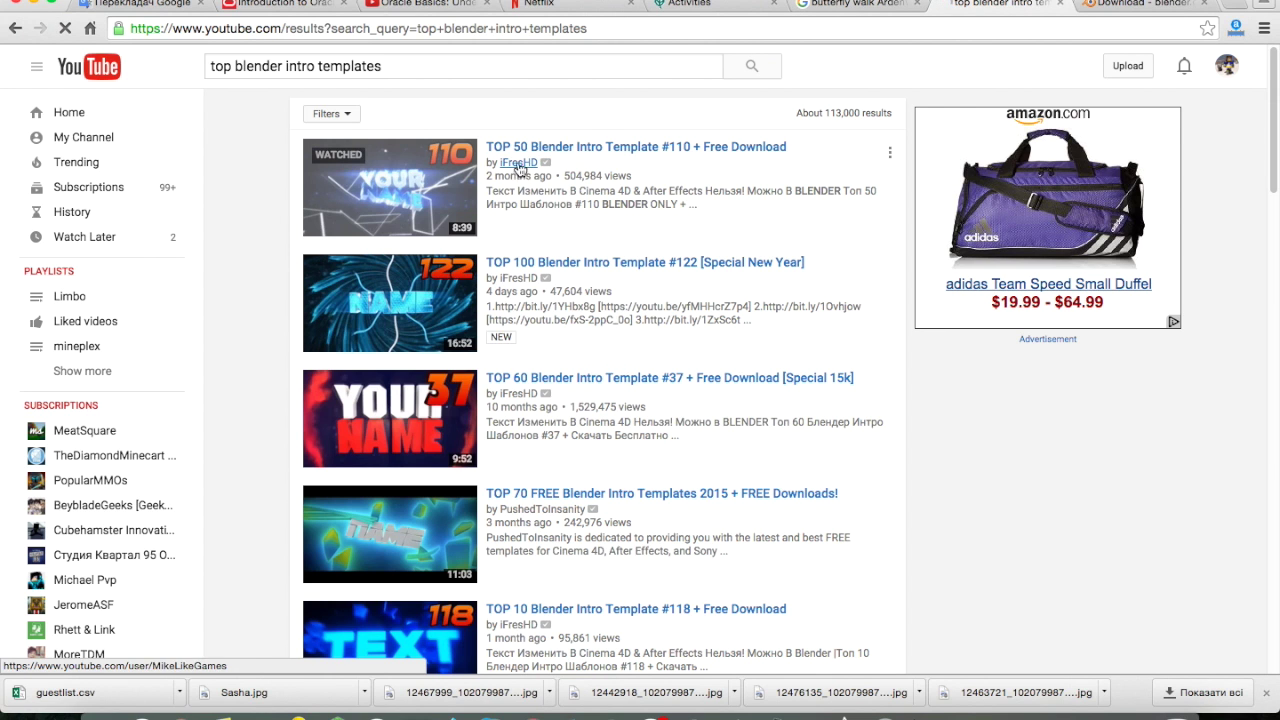
Open the TOP 50 Blender Intro Template #110 video, skip the ad, and pause it.
{"action": "left_click", "coordinate": [543, 154]}
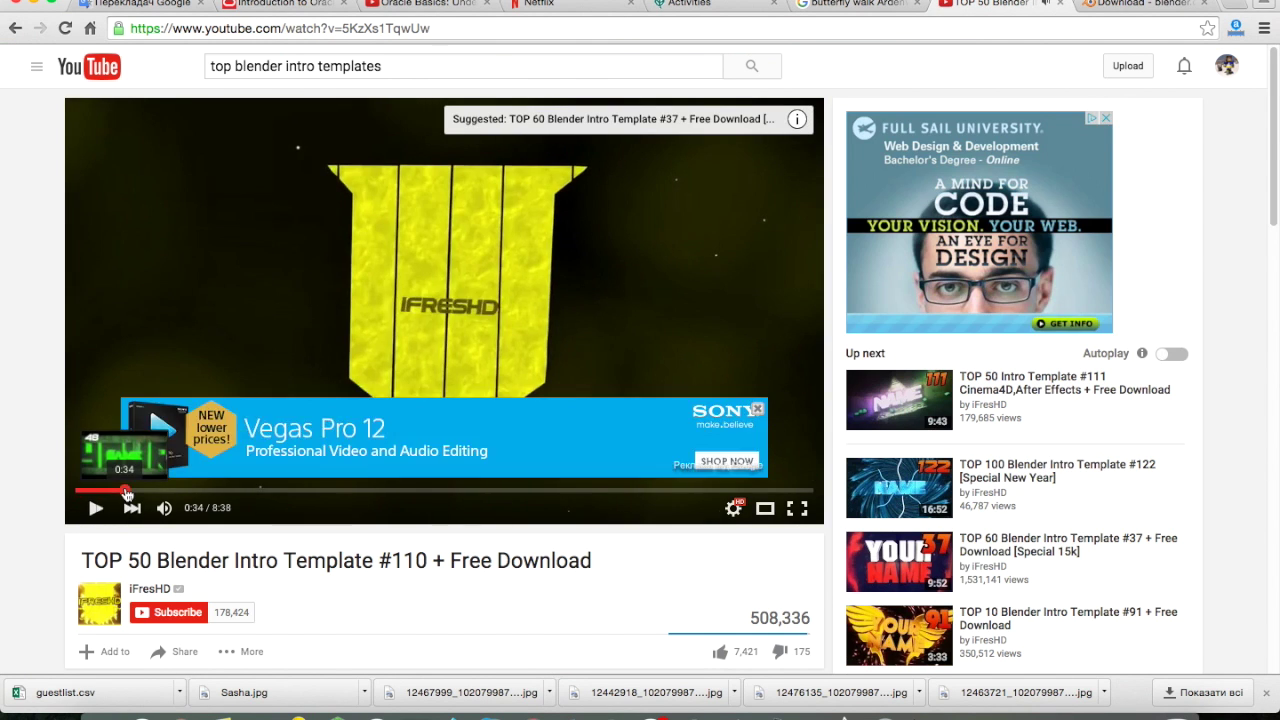
{"action": "left_click", "coordinate": [755, 409]}
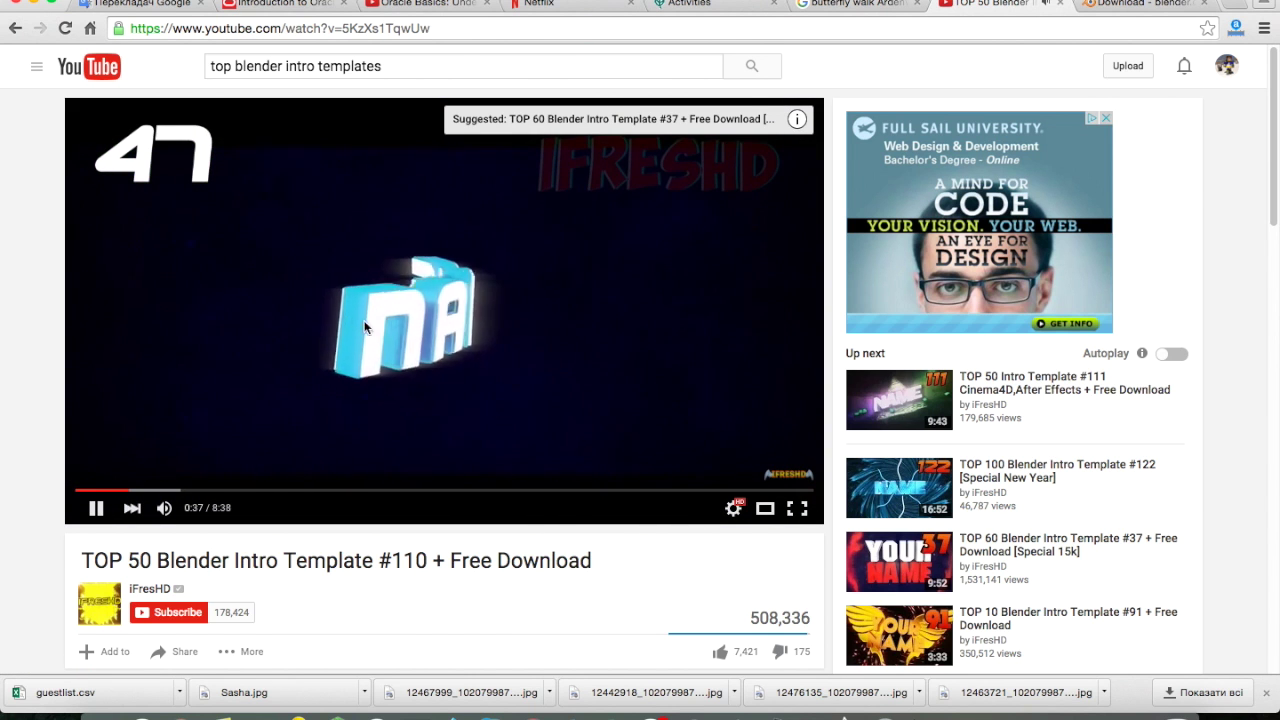
{"action": "left_click", "coordinate": [365, 327]}
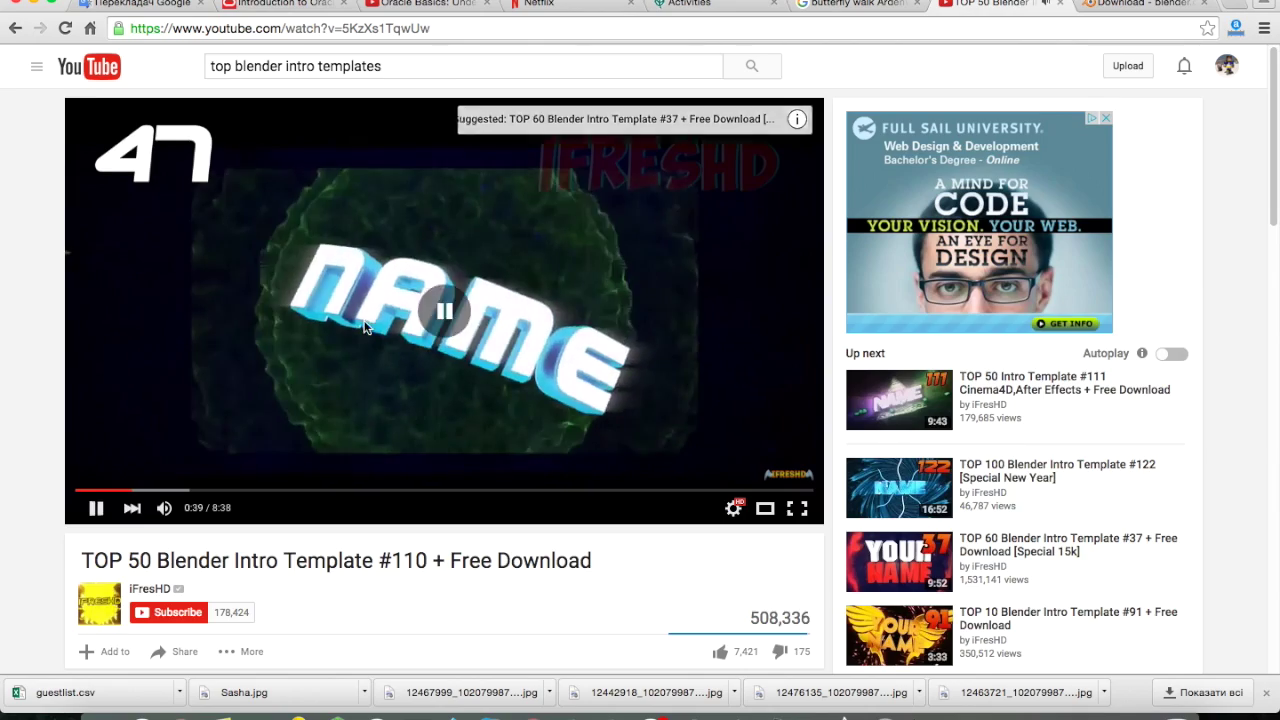
{"action": "scroll", "coordinate": [363, 326], "scroll_direction": "down", "scroll_amount": 5}
Expand the video description, then close the video page and minimize the browser.
{"action": "left_click", "coordinate": [444, 381]}
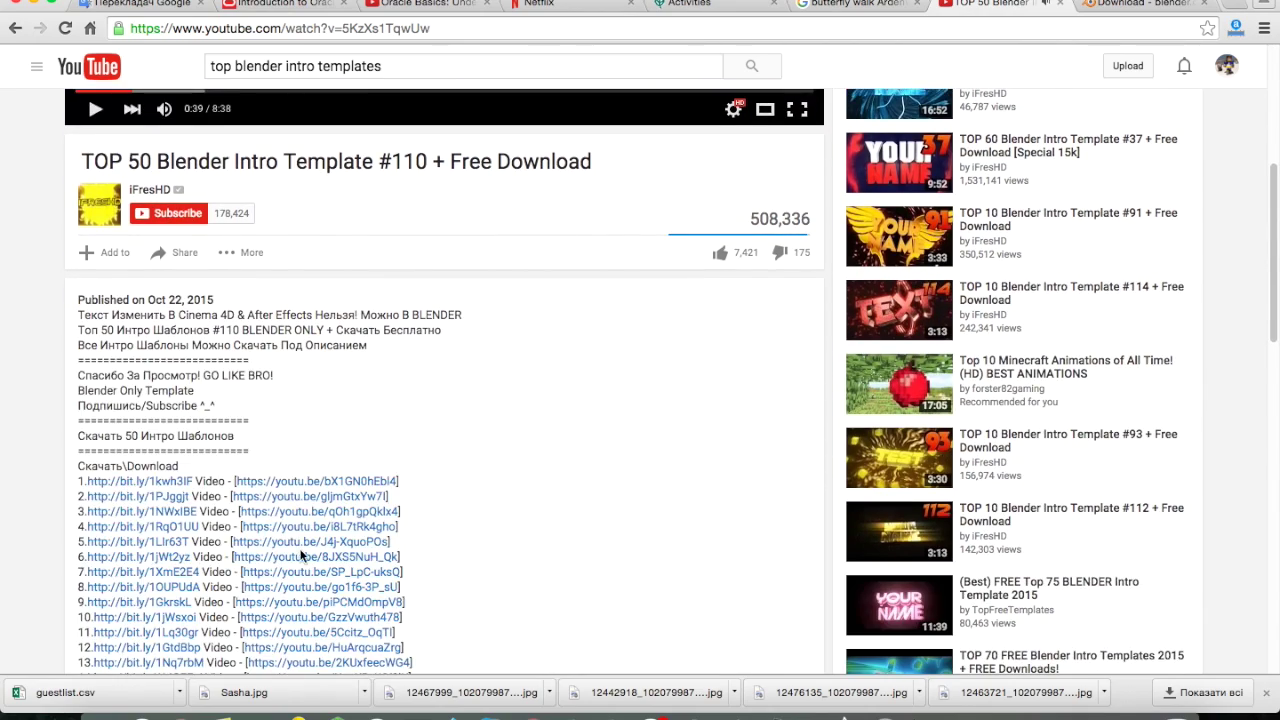
{"action": "scroll", "coordinate": [302, 551], "scroll_direction": "down", "scroll_amount": 15}
{"action": "scroll", "coordinate": [306, 230], "scroll_direction": "up", "scroll_amount": 15}
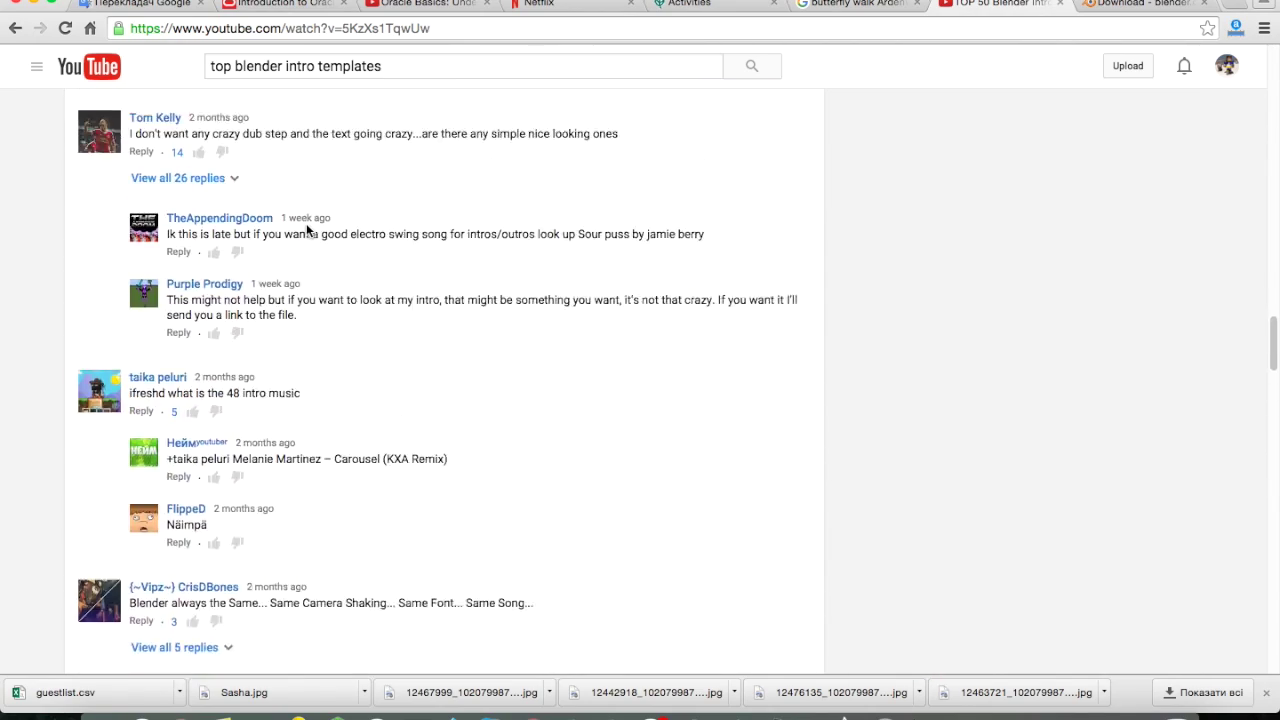
{"action": "scroll", "coordinate": [306, 231], "scroll_direction": "up", "scroll_amount": 5}
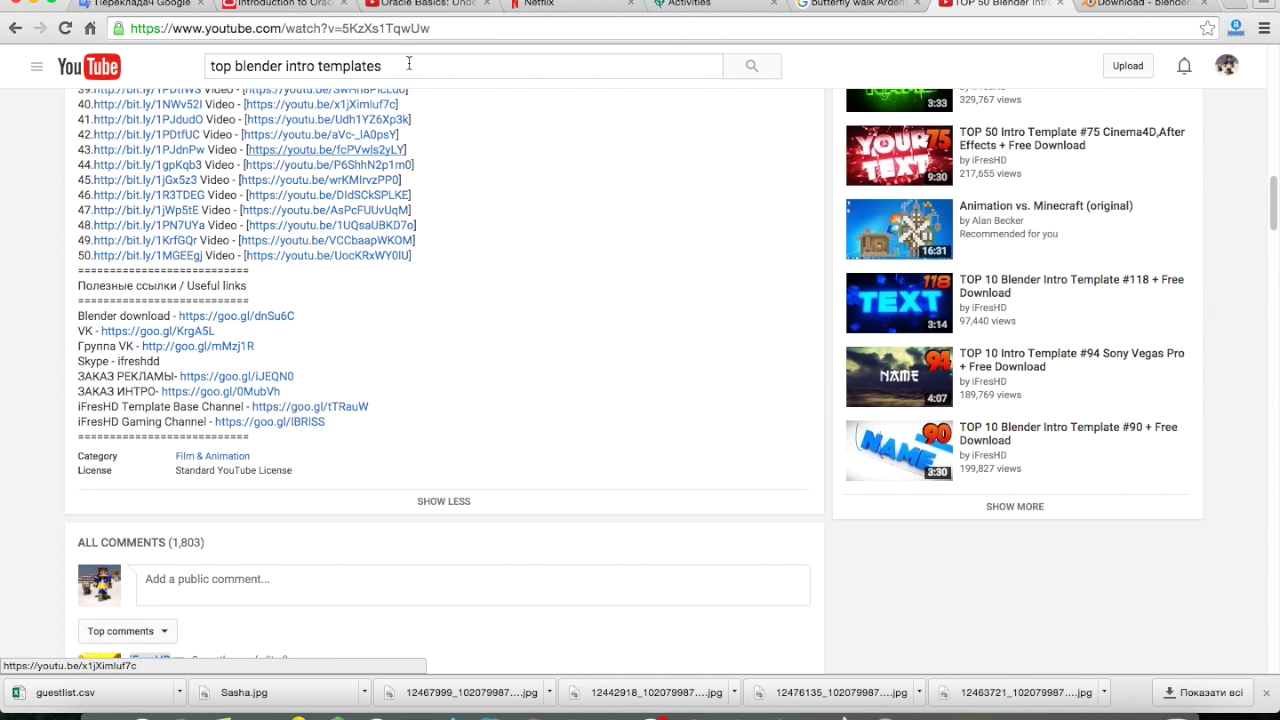
{"action": "left_click", "coordinate": [1060, 5]}
{"action": "left_click", "coordinate": [37, 3]}
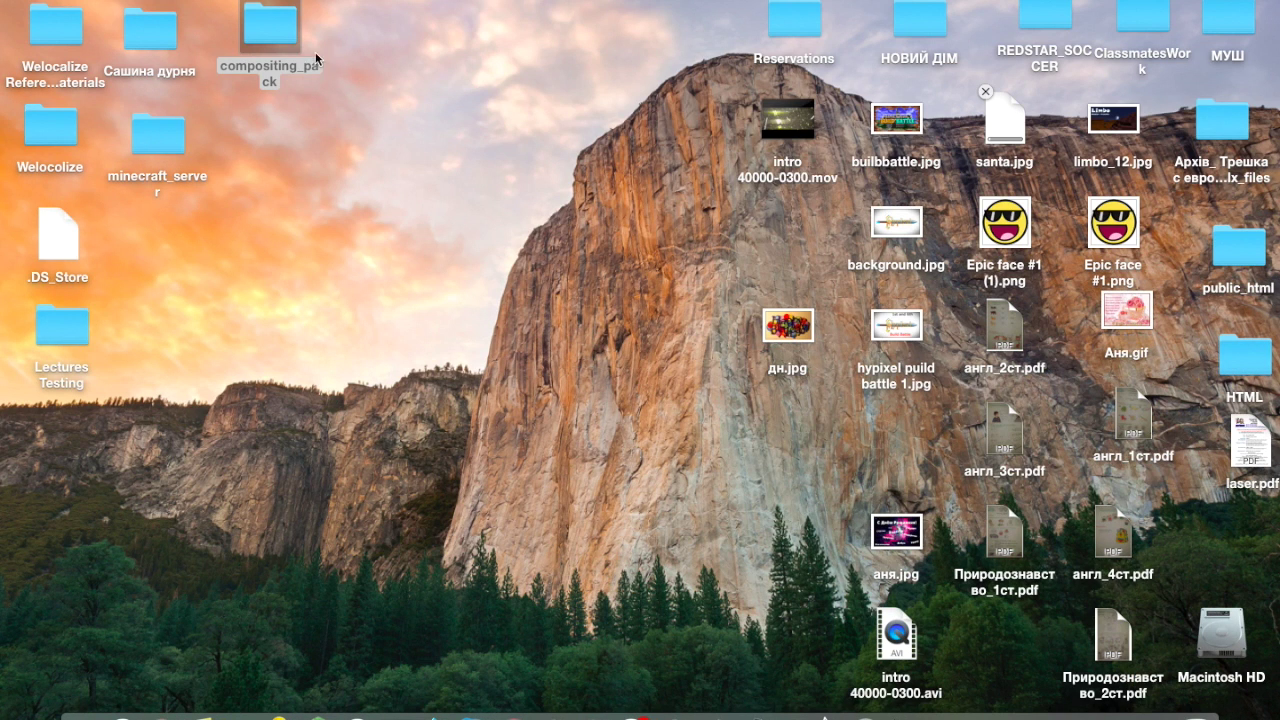
Reposition the compositing_pack folder, open it, and launch untitled.blend in Blender.
{"action": "left_click_drag", "start_coordinate": [273, 19], "coordinate": [335, 178]}
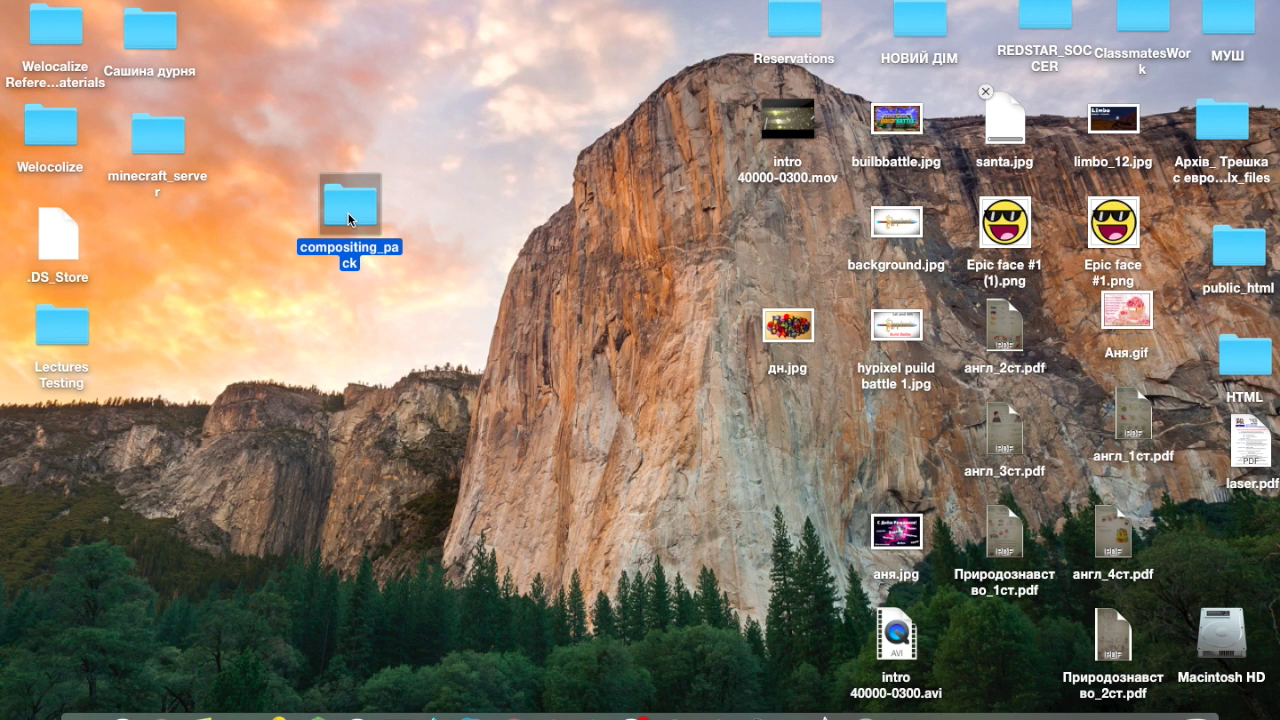
{"action": "left_click_drag", "start_coordinate": [350, 220], "coordinate": [302, 47]}
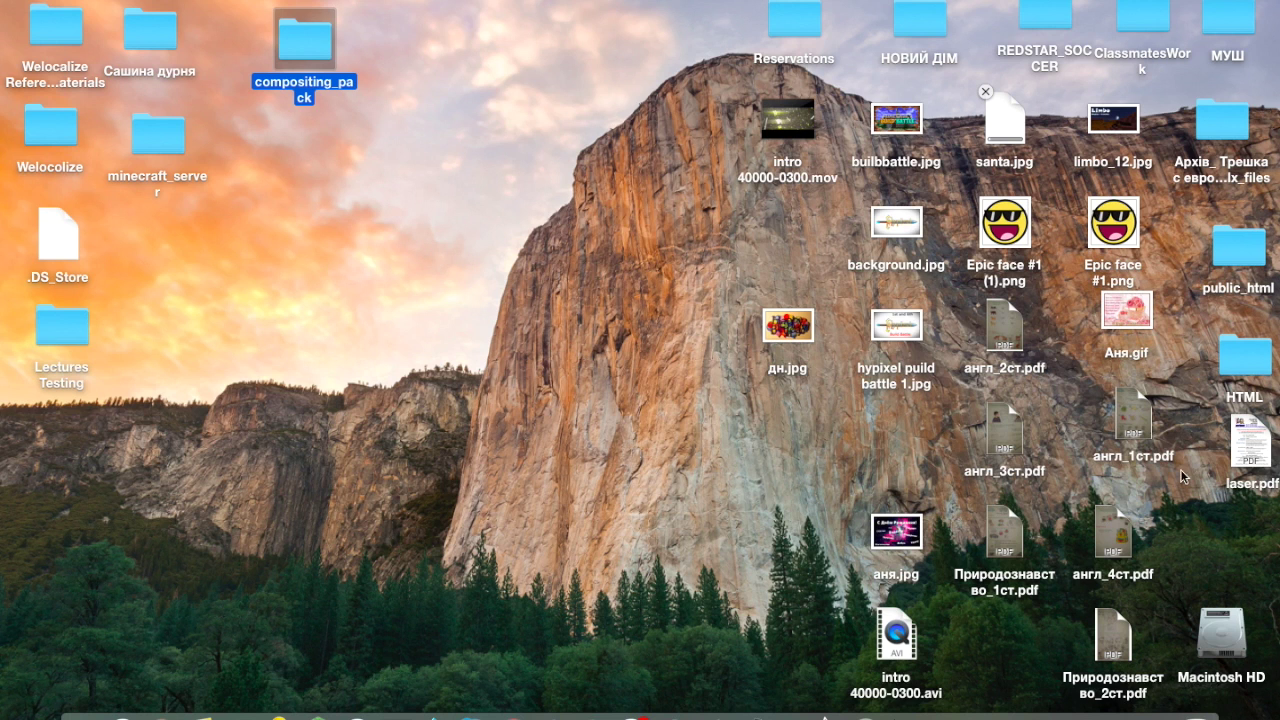
{"action": "double_click", "coordinate": [313, 37]}
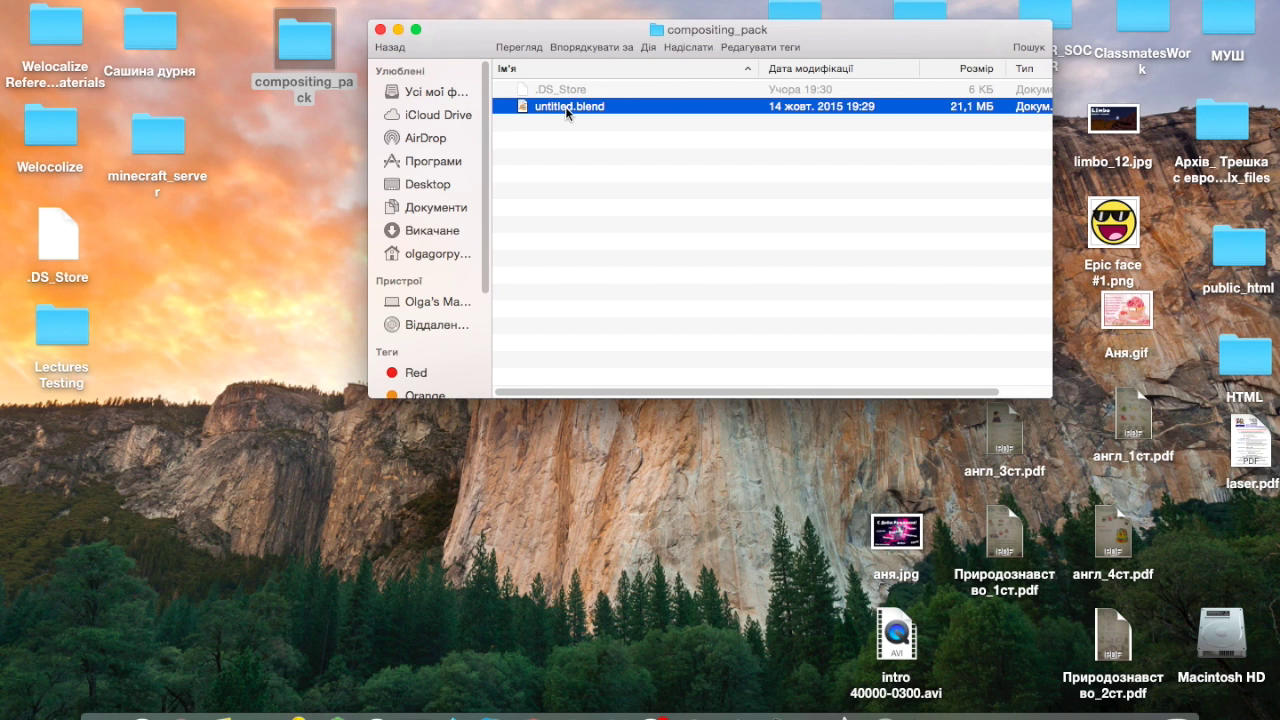
{"action": "double_click", "coordinate": [567, 103]}
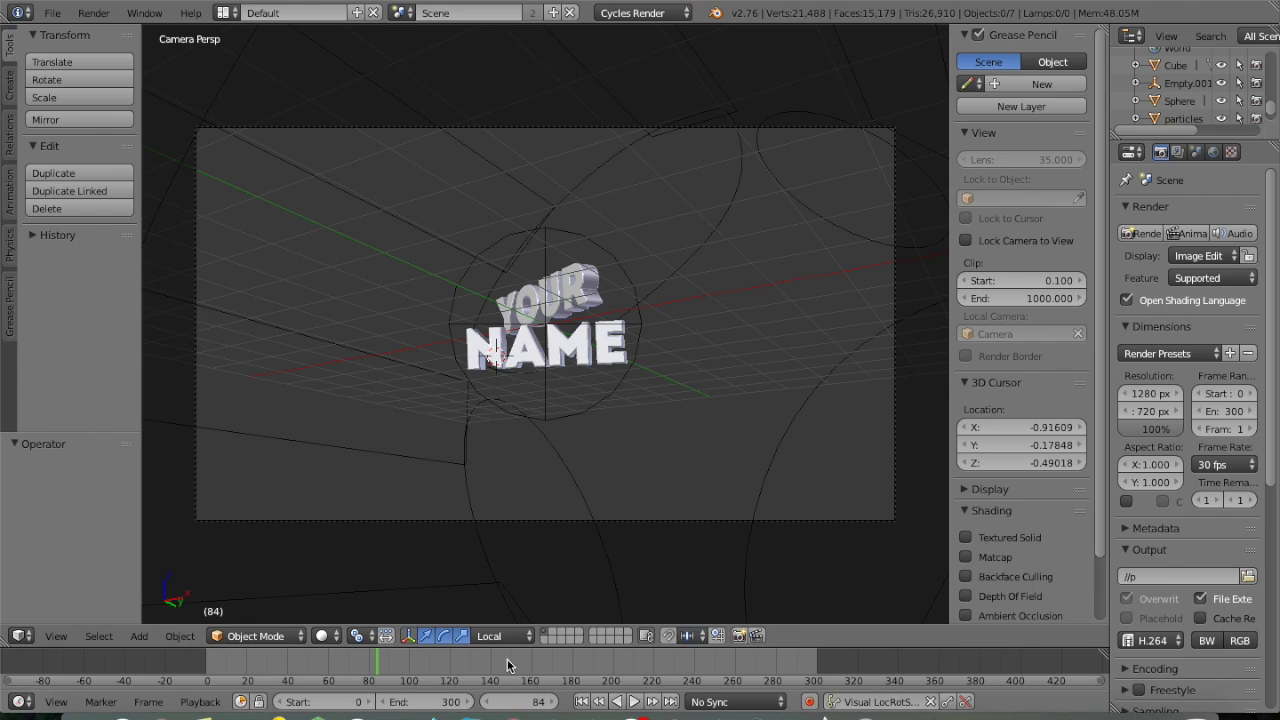
Scrub the timeline to frames 200, 174 and 258 to check the YOUR NAME text.
{"action": "left_click", "coordinate": [612, 668]}
{"action": "left_click", "coordinate": [559, 655]}
{"action": "left_click", "coordinate": [731, 667]}
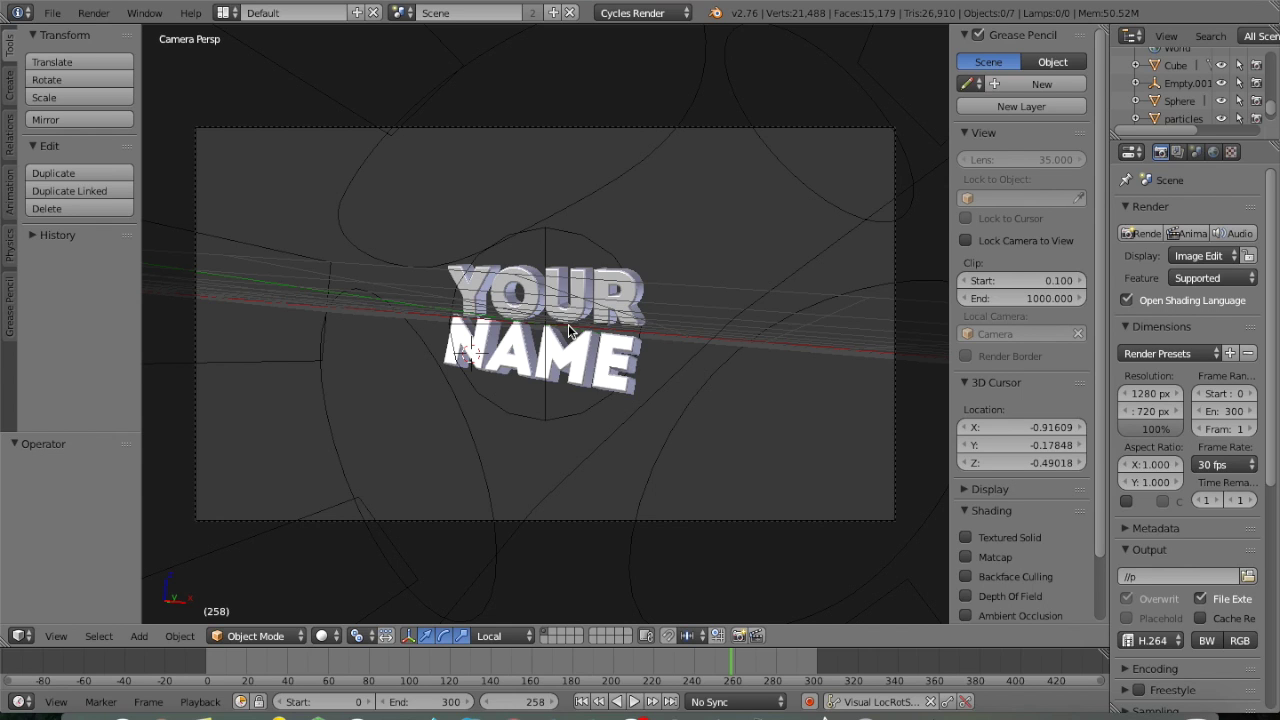
Retype the first YOUR text layer, entering 'molex' in place of the old letters.
{"action": "right_click", "coordinate": [612, 291]}
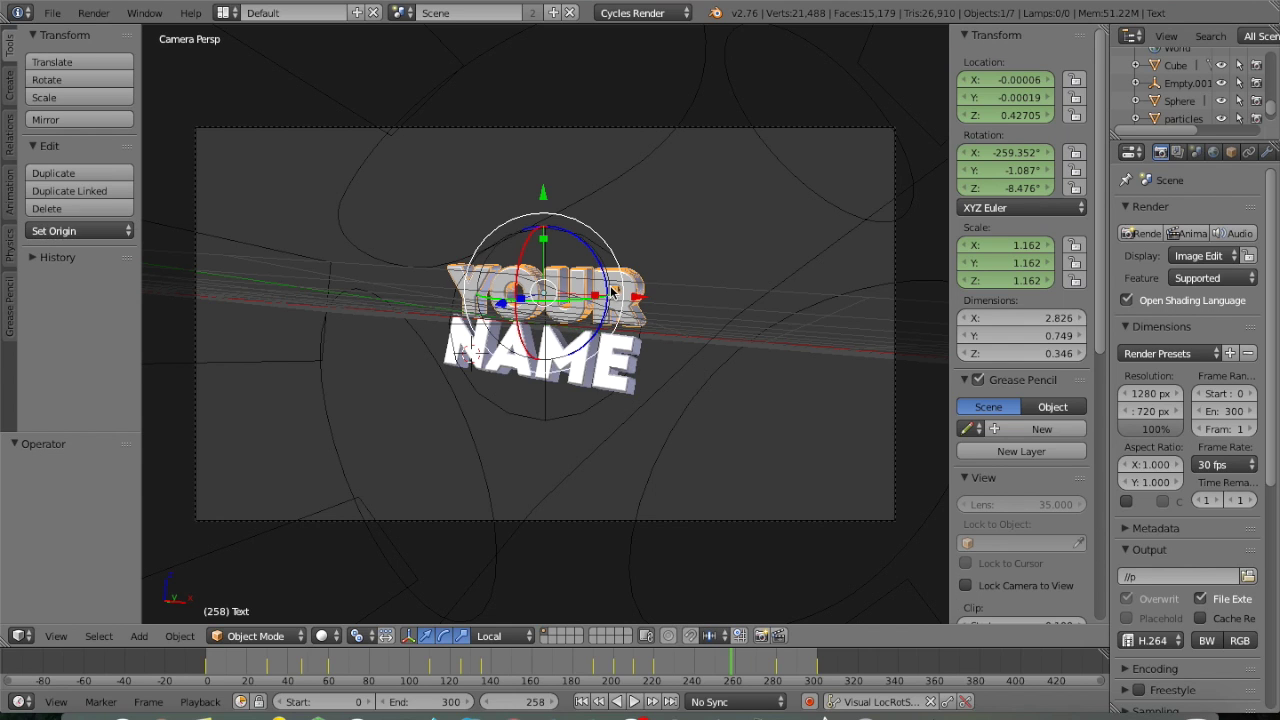
{"action": "key", "text": "Tab"}
{"action": "key", "text": "BackSpace"}
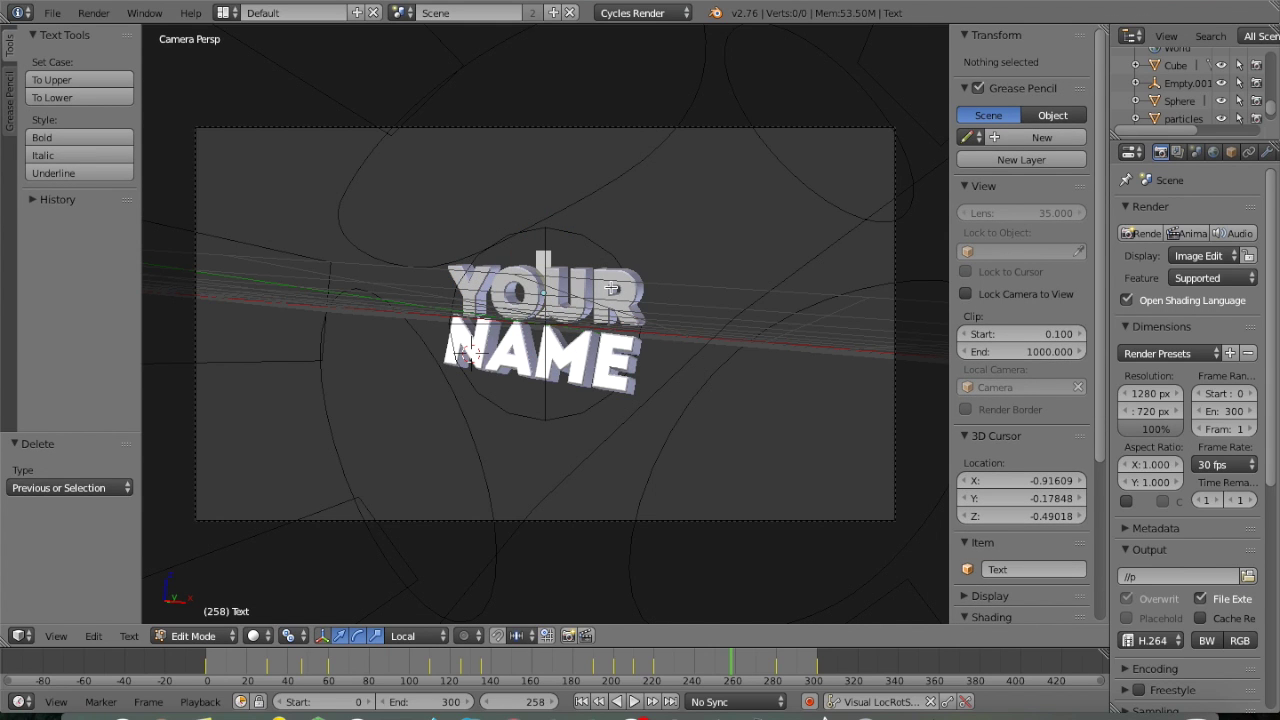
{"action": "type", "text": "molex"}
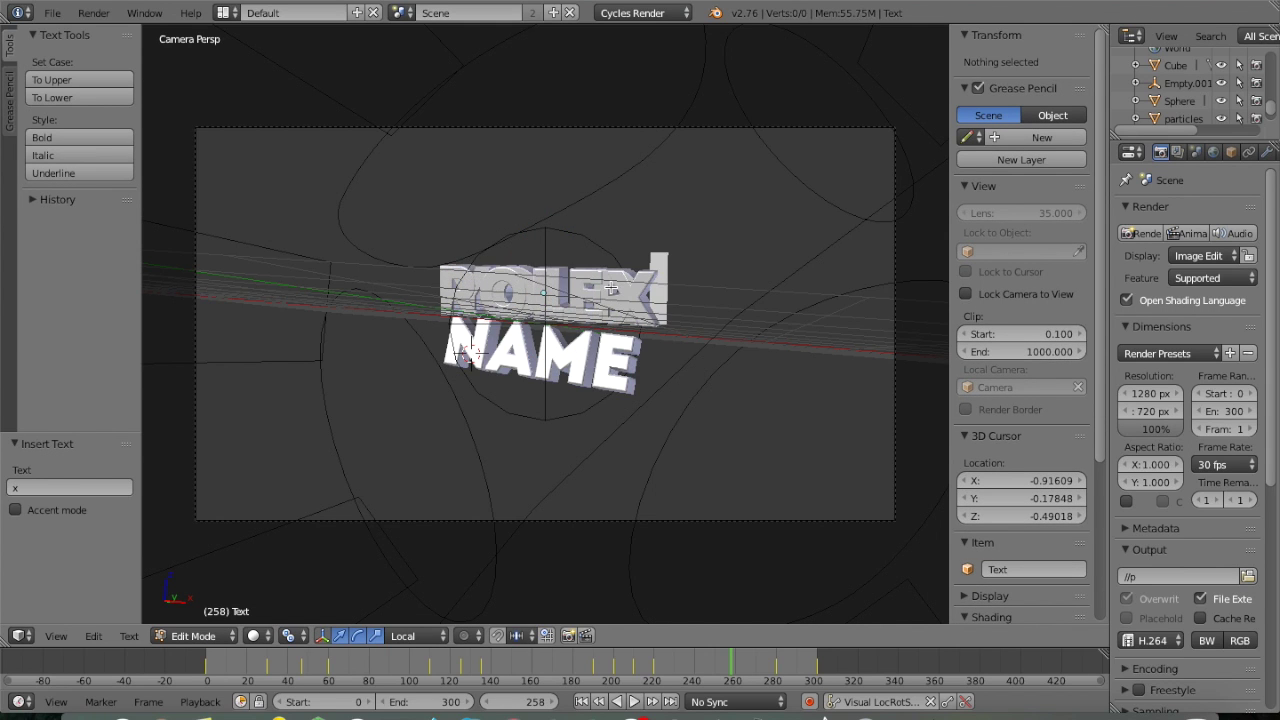
{"action": "key", "text": "Tab"}
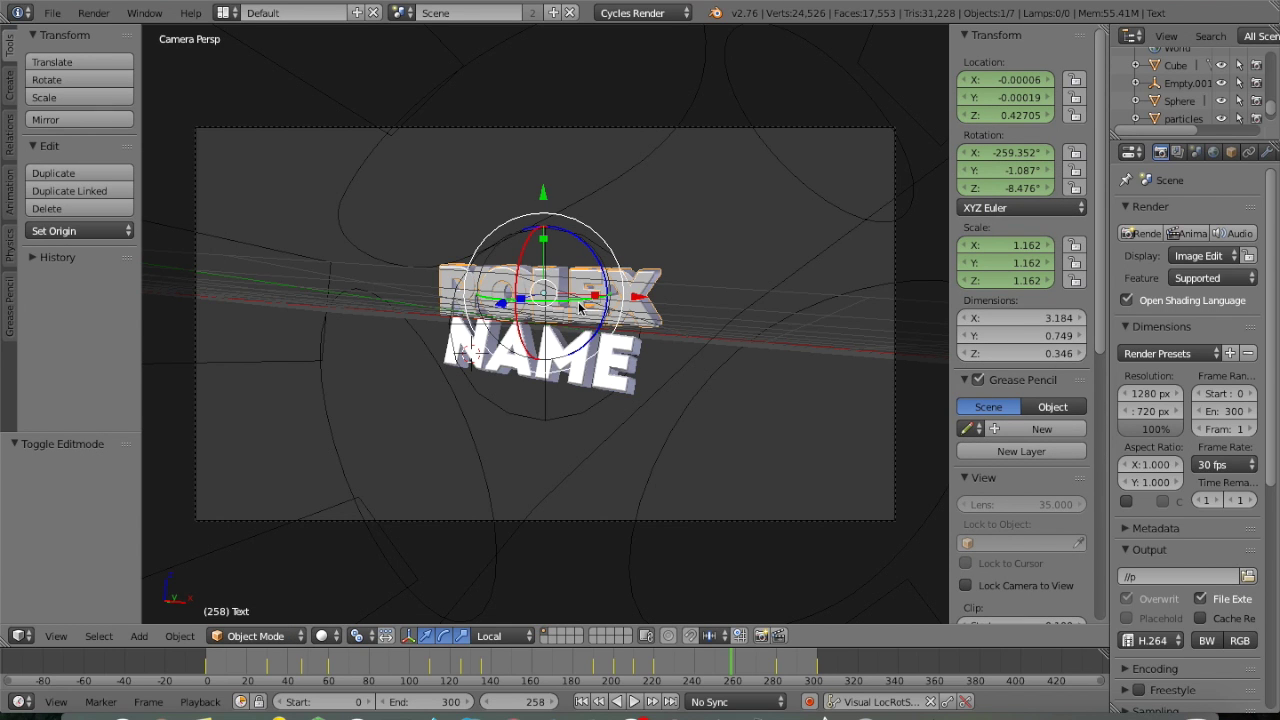
Retype the overlapping copy of the top word as ROLEX, trimming extra characters.
{"action": "right_click", "coordinate": [580, 307]}
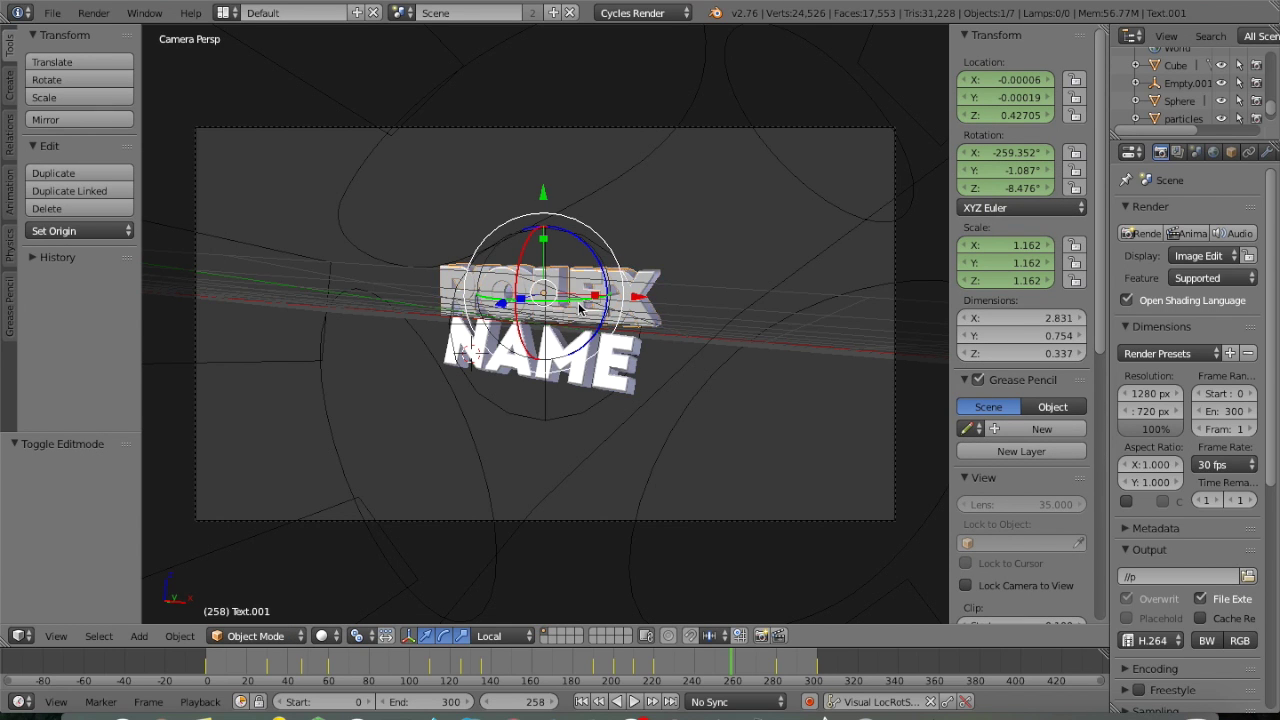
{"action": "mouse_move", "coordinate": [580, 307]}
{"action": "right_mouse_down"}
{"action": "mouse_move", "coordinate": [585, 335]}
{"action": "mouse_move", "coordinate": [585, 307]}
{"action": "right_mouse_up"}
{"action": "right_click", "coordinate": [557, 309]}
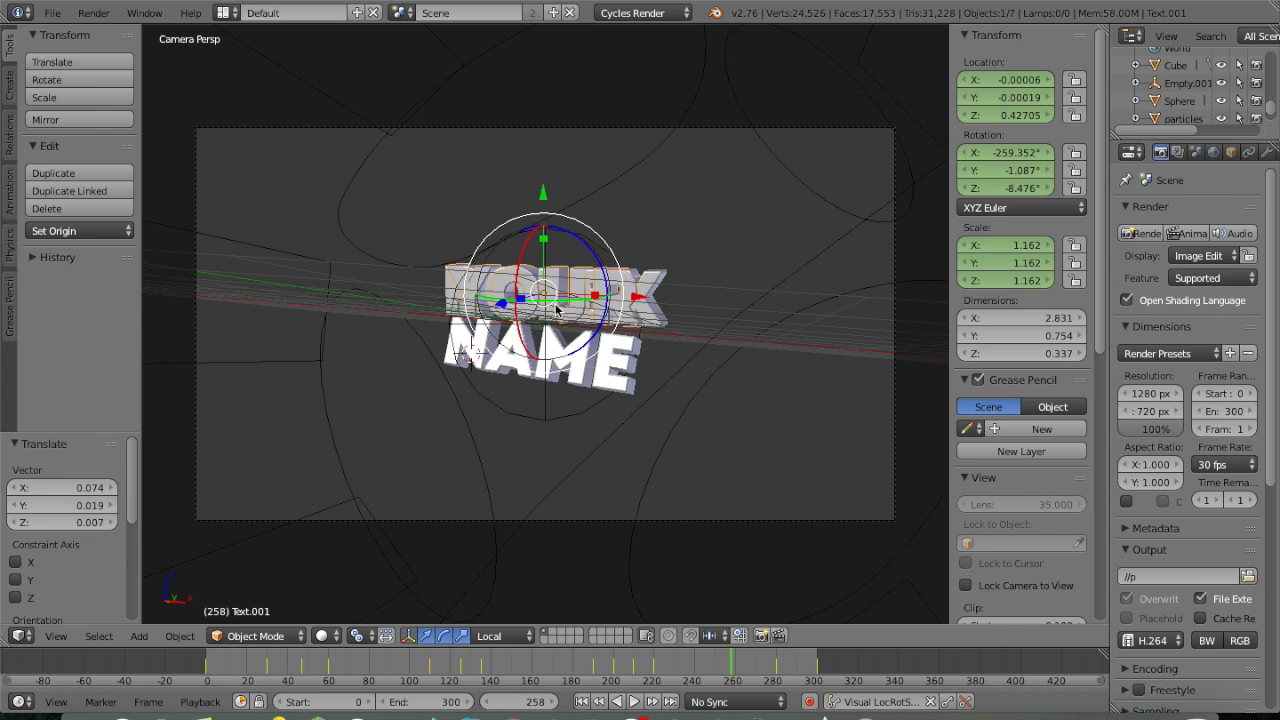
{"action": "key", "text": "Tab"}
{"action": "key", "text": "BackSpace"}
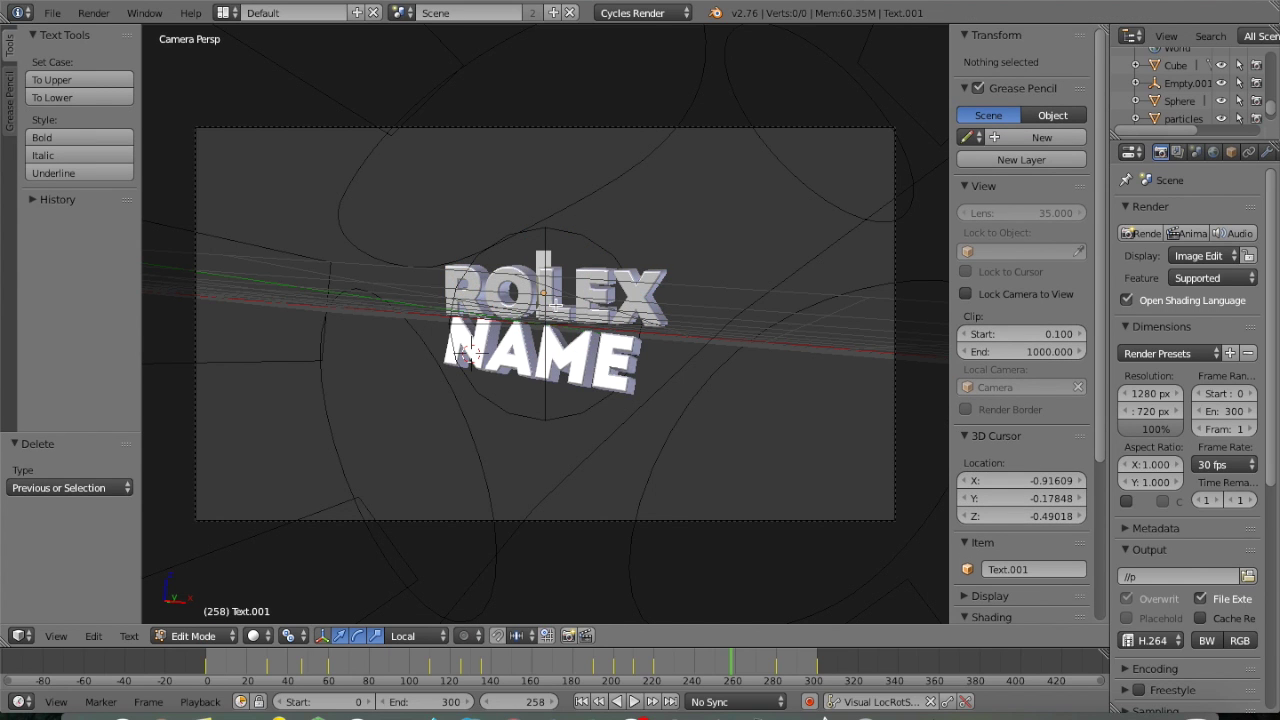
{"action": "type", "text": "rolex"}
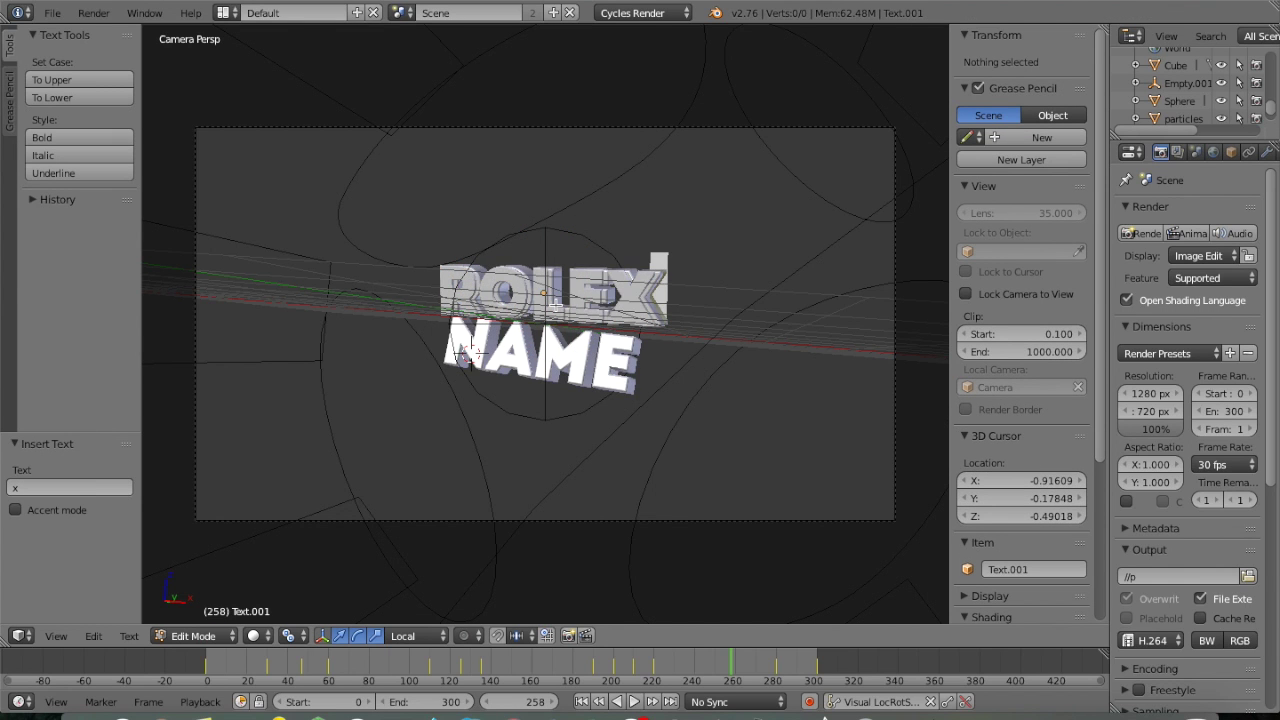
{"action": "left_click", "coordinate": [342, 410]}
{"action": "key", "text": "BackSpace"}
{"action": "key", "text": "Left"}
{"action": "key", "text": "Left"}
{"action": "key", "text": "Left"}
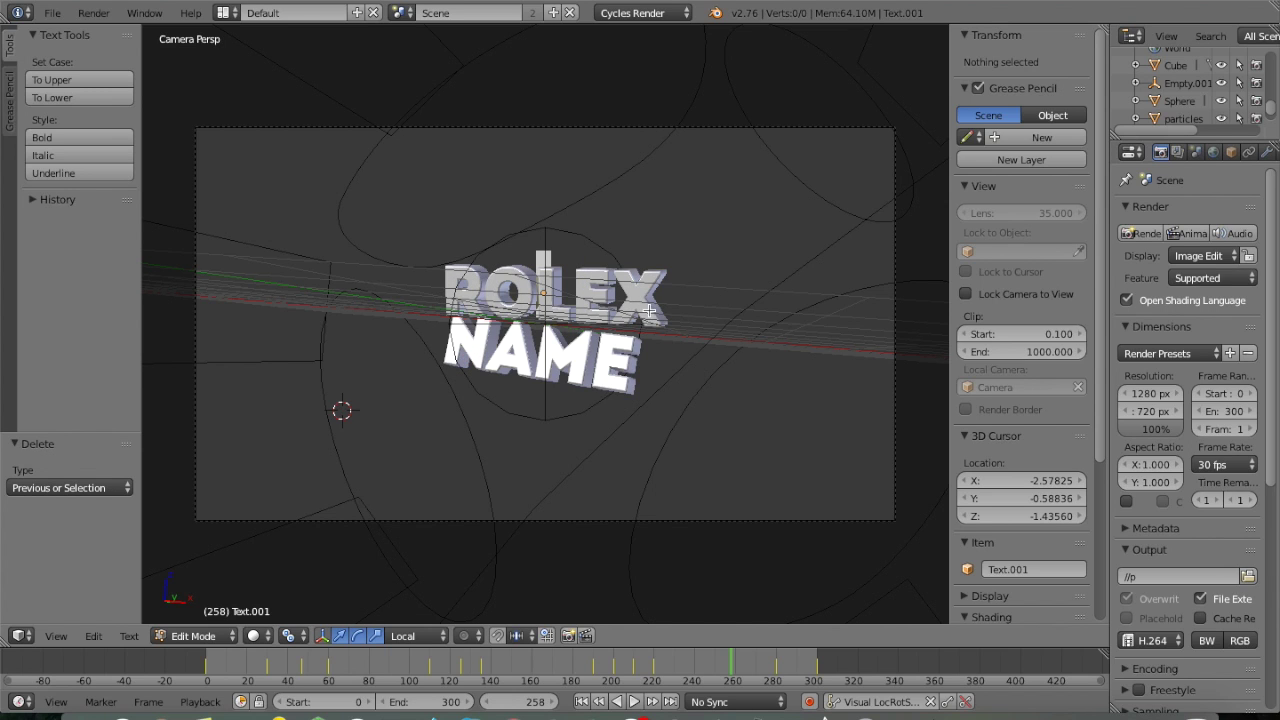
{"action": "key", "text": "Tab"}
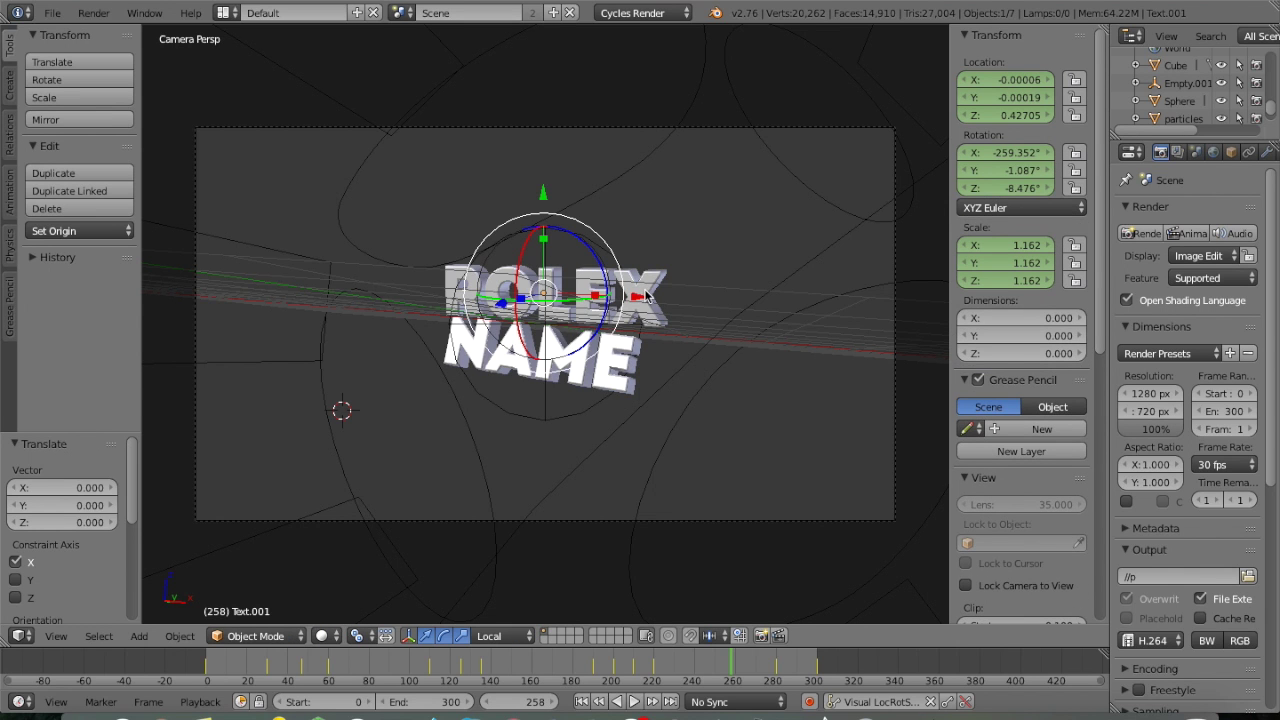
Change the main top text object from YOUR to ROLEX.
{"action": "right_click", "coordinate": [646, 290]}
{"action": "key", "text": "Tab"}
{"action": "key", "text": "BackSpace"}
{"action": "key", "text": "BackSpace"}
{"action": "key", "text": "BackSpace"}
{"action": "key", "text": "BackSpace"}
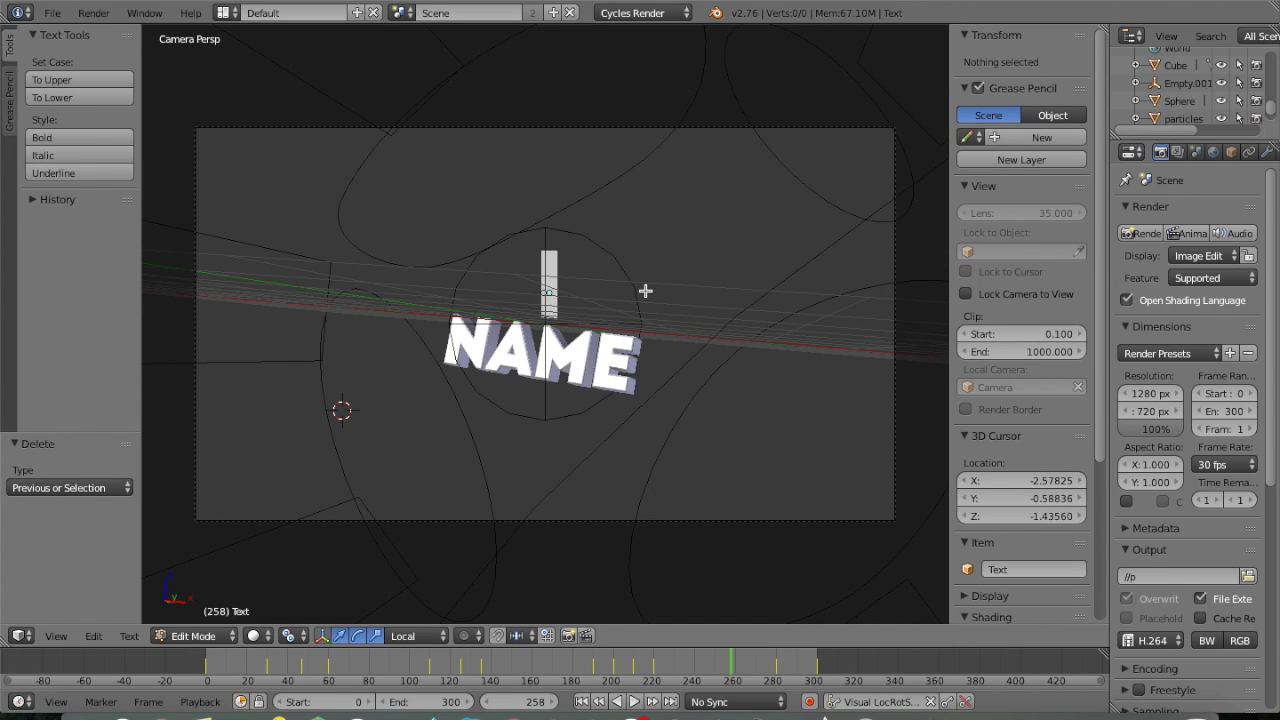
{"action": "type", "text": "role"}
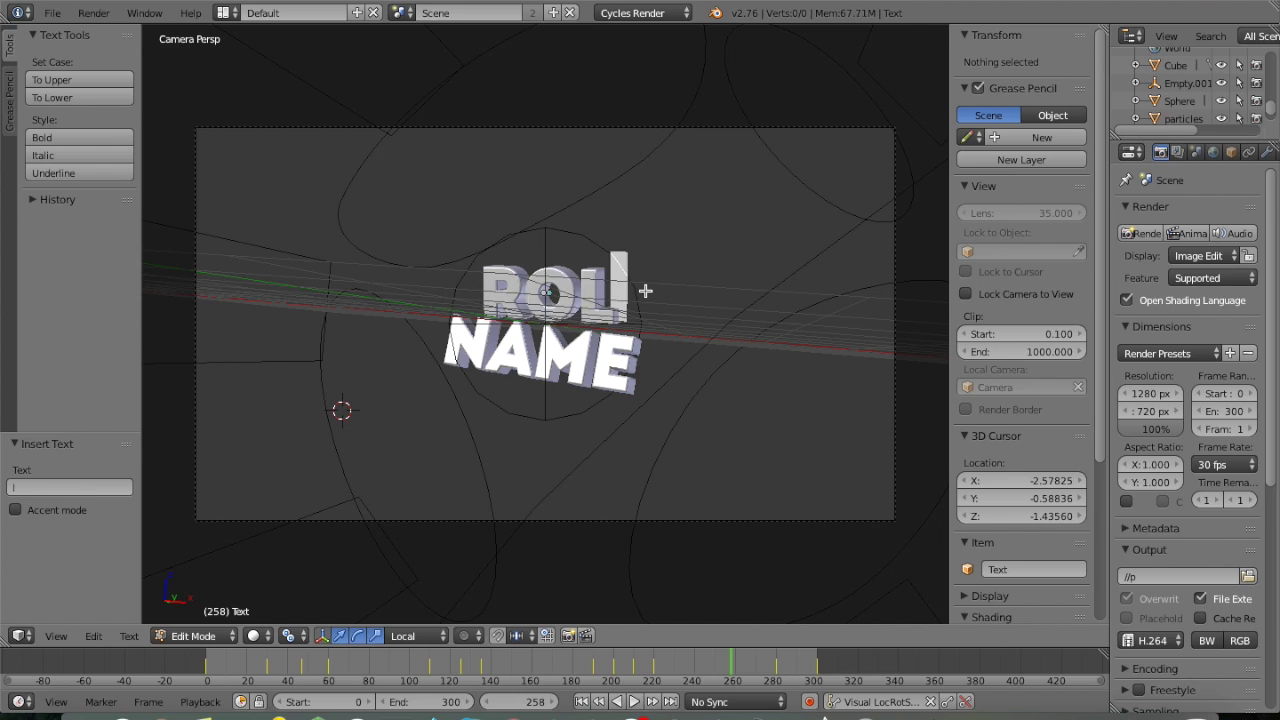
{"action": "type", "text": "x"}
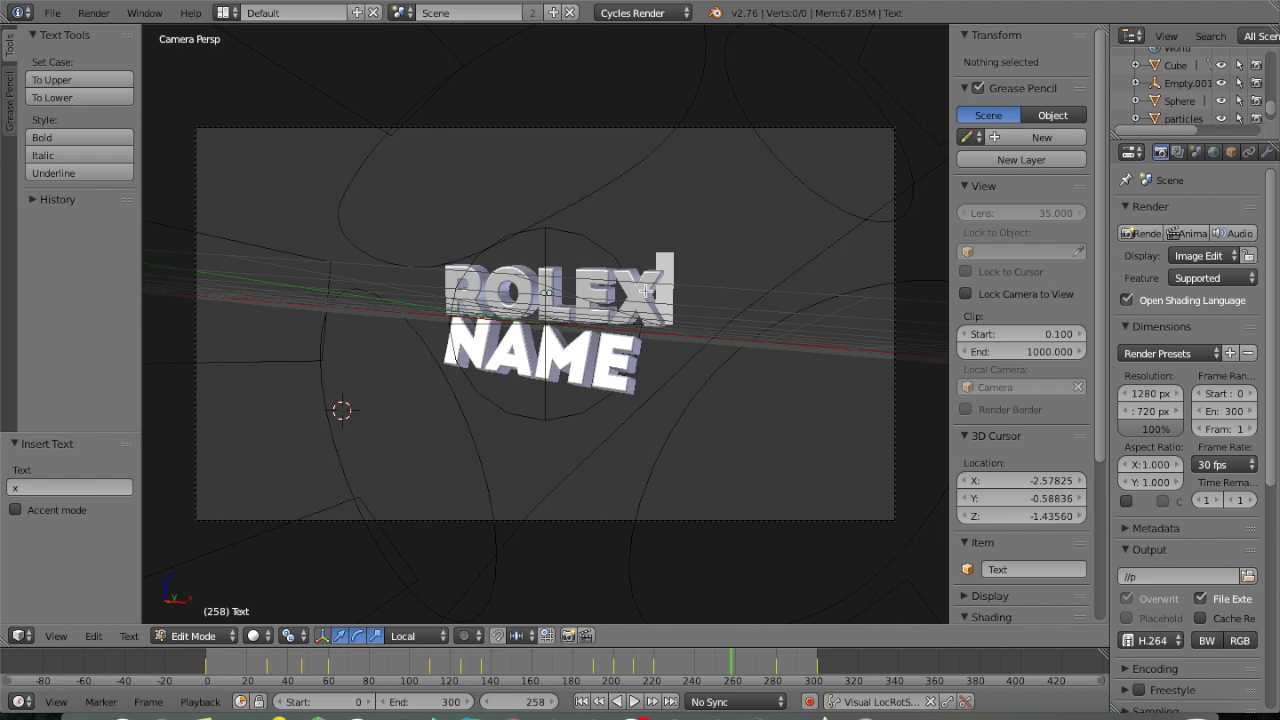
{"action": "key", "text": "Tab"}
Delete letters from the first NAME text layer.
{"action": "right_click", "coordinate": [610, 370]}
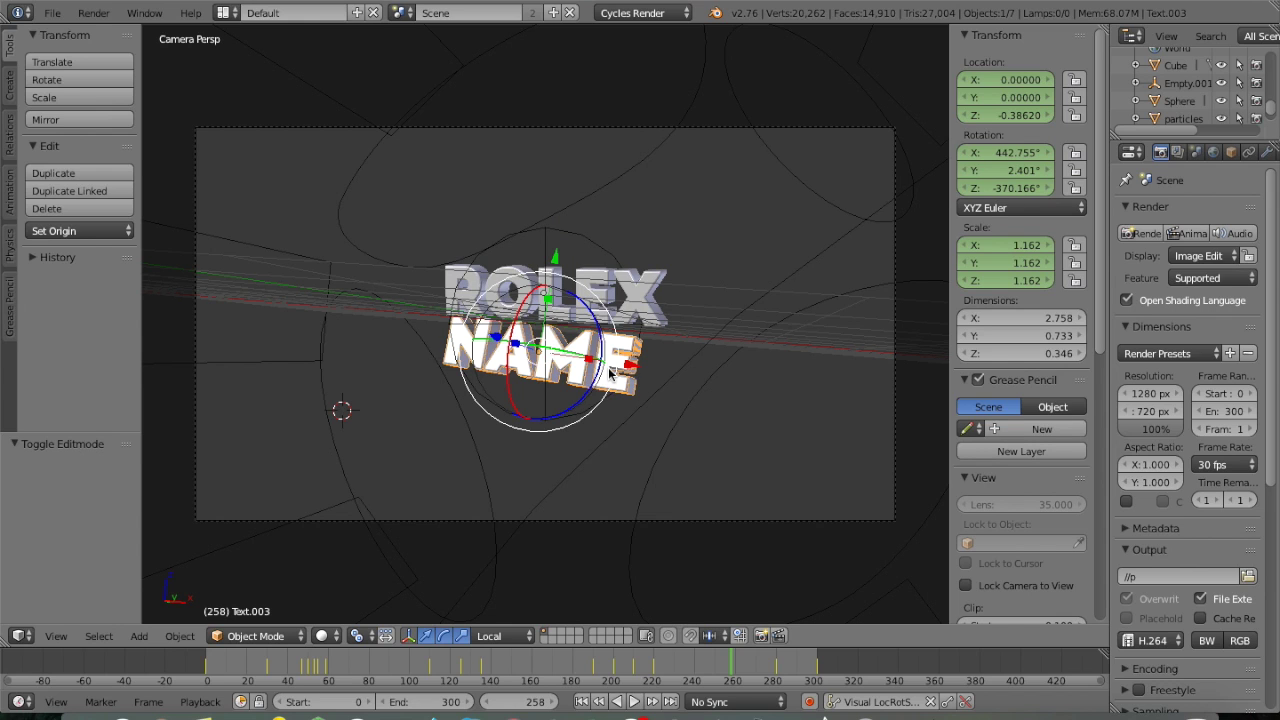
{"action": "key", "text": "Tab"}
{"action": "key", "text": "BackSpace"}
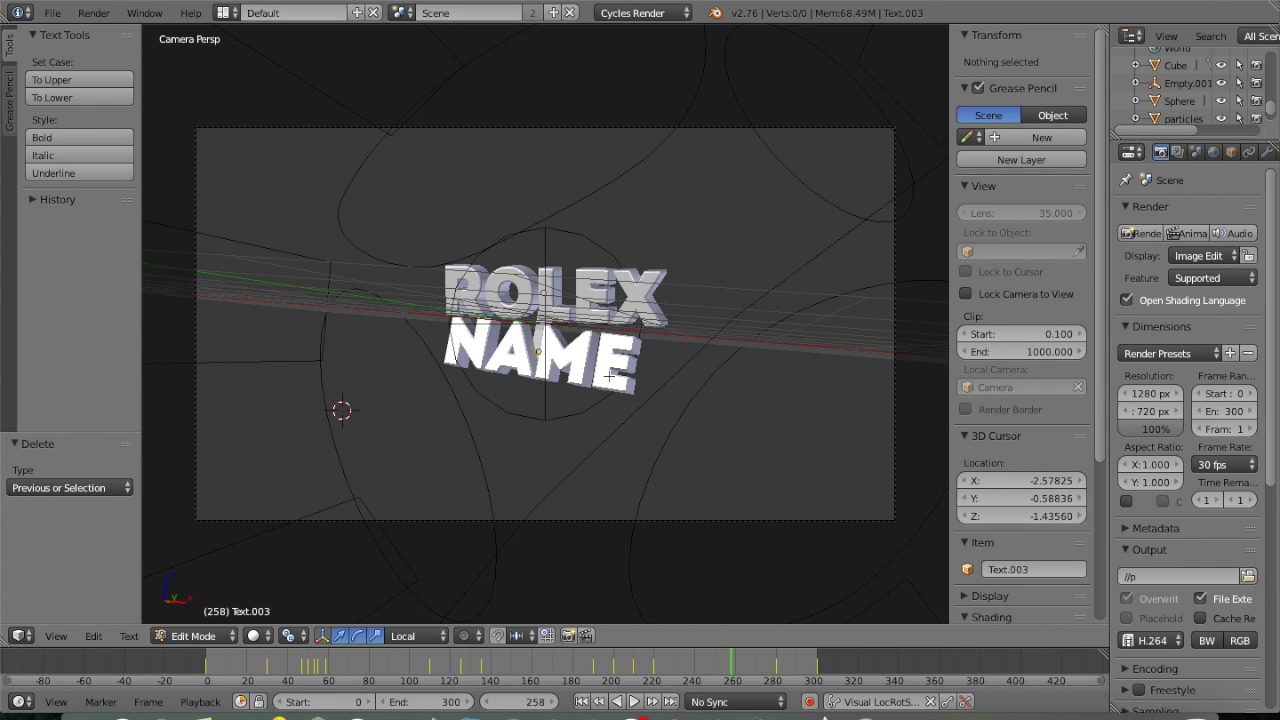
{"action": "key", "text": "Tab"}
Replace the other NAME layer's text with 'mg'.
{"action": "right_click", "coordinate": [620, 365]}
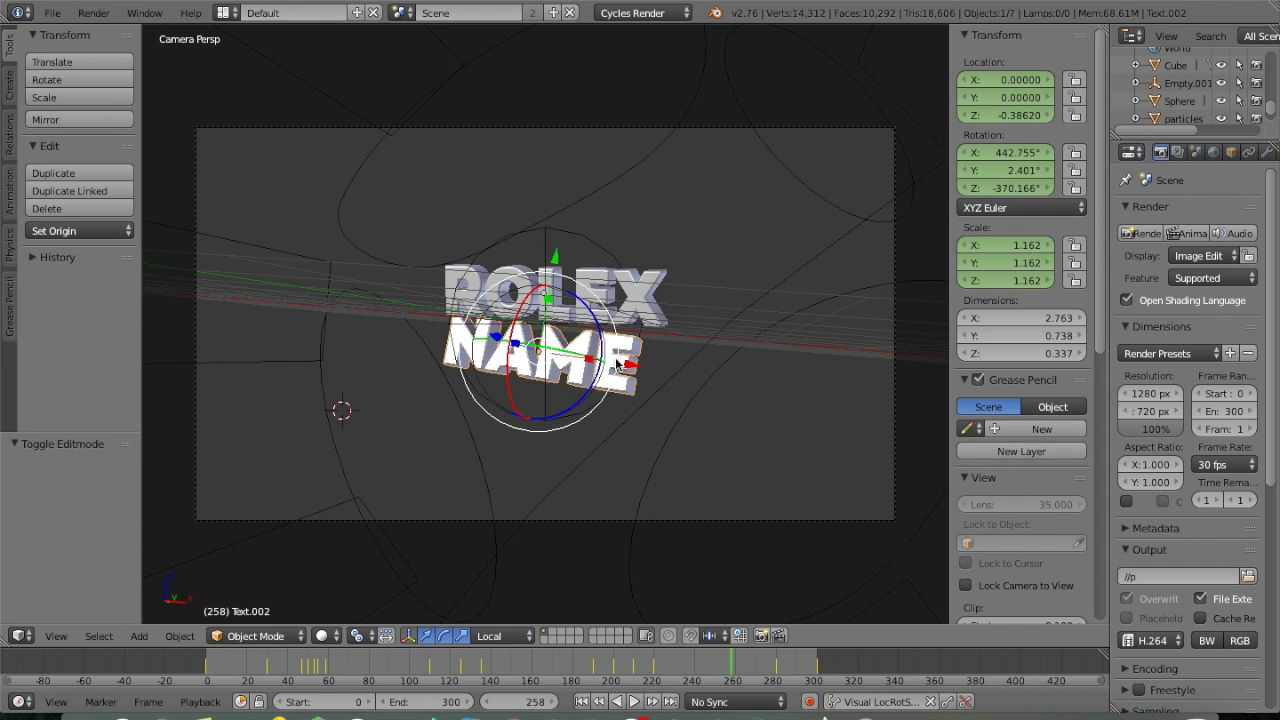
{"action": "key", "text": "Tab"}
{"action": "key", "text": "BackSpace"}
{"action": "key", "text": "BackSpace"}
{"action": "key", "text": "BackSpace"}
{"action": "key", "text": "BackSpace"}
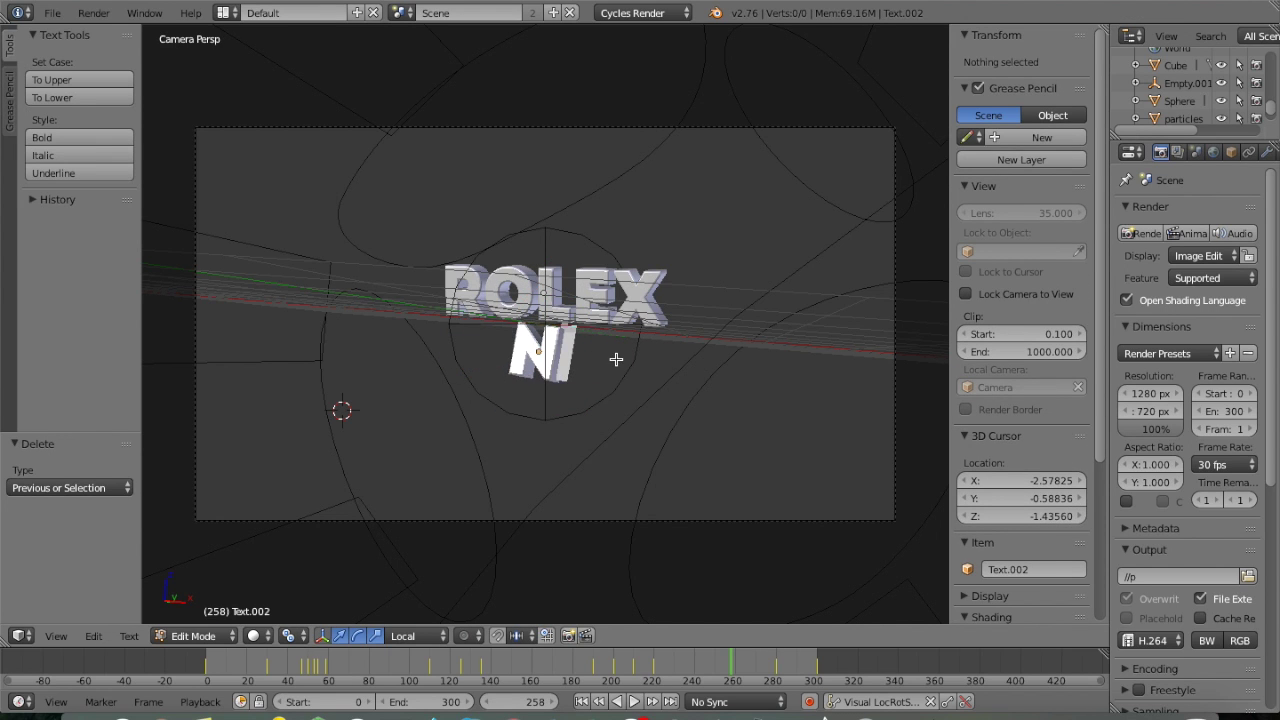
{"action": "type", "text": "mg"}
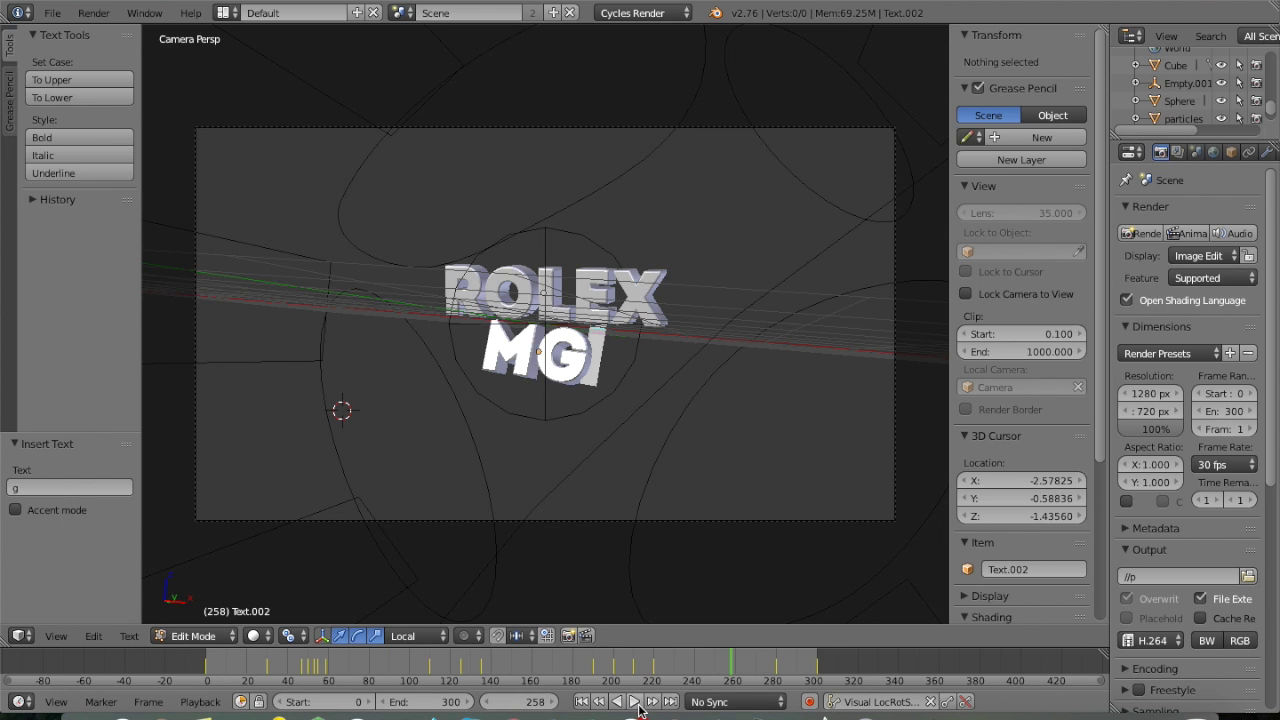
Play the ROLEX MGI intro preview and pause it at frame 272.
{"action": "left_click", "coordinate": [636, 703]}
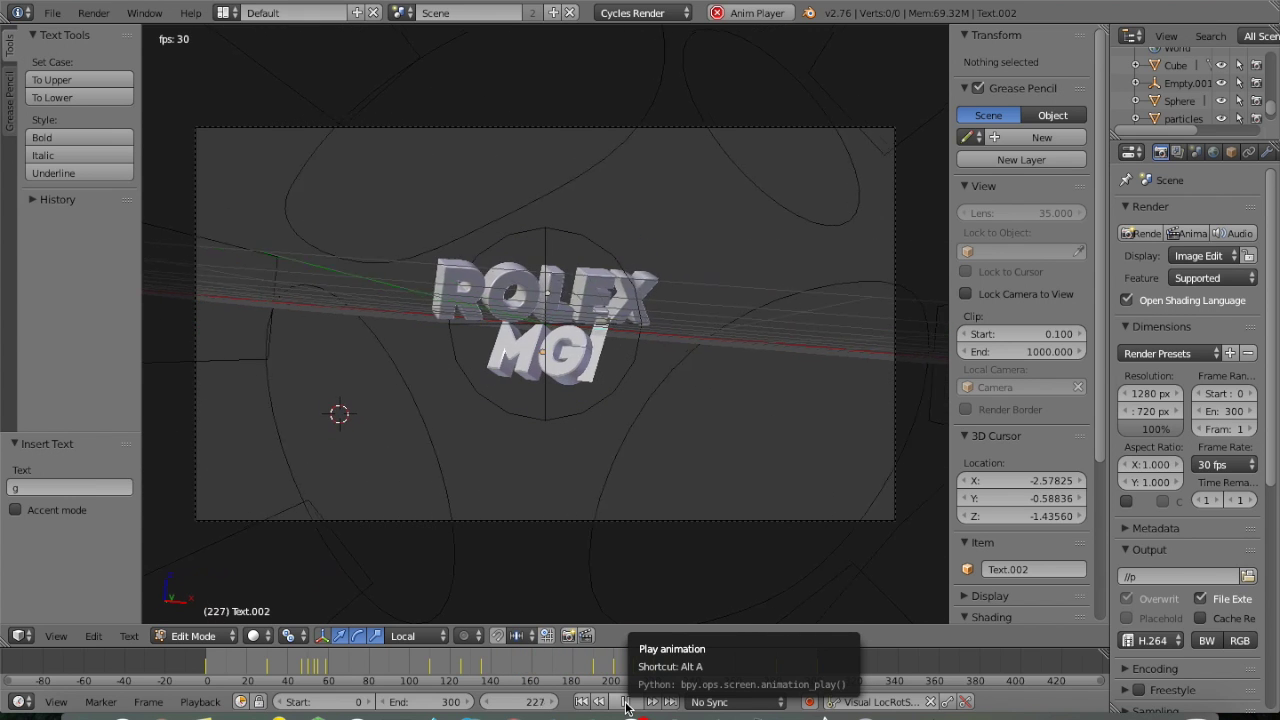
{"action": "left_click", "coordinate": [626, 703]}
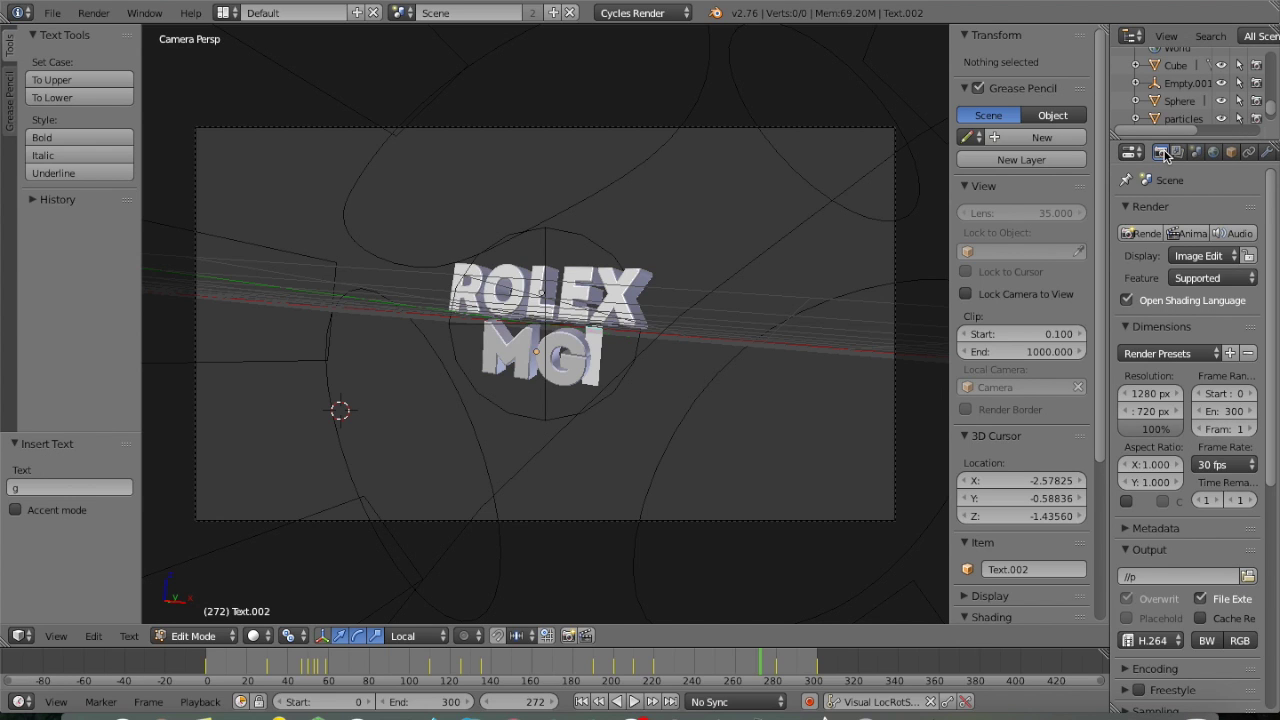
{"action": "left_click", "coordinate": [1196, 153]}
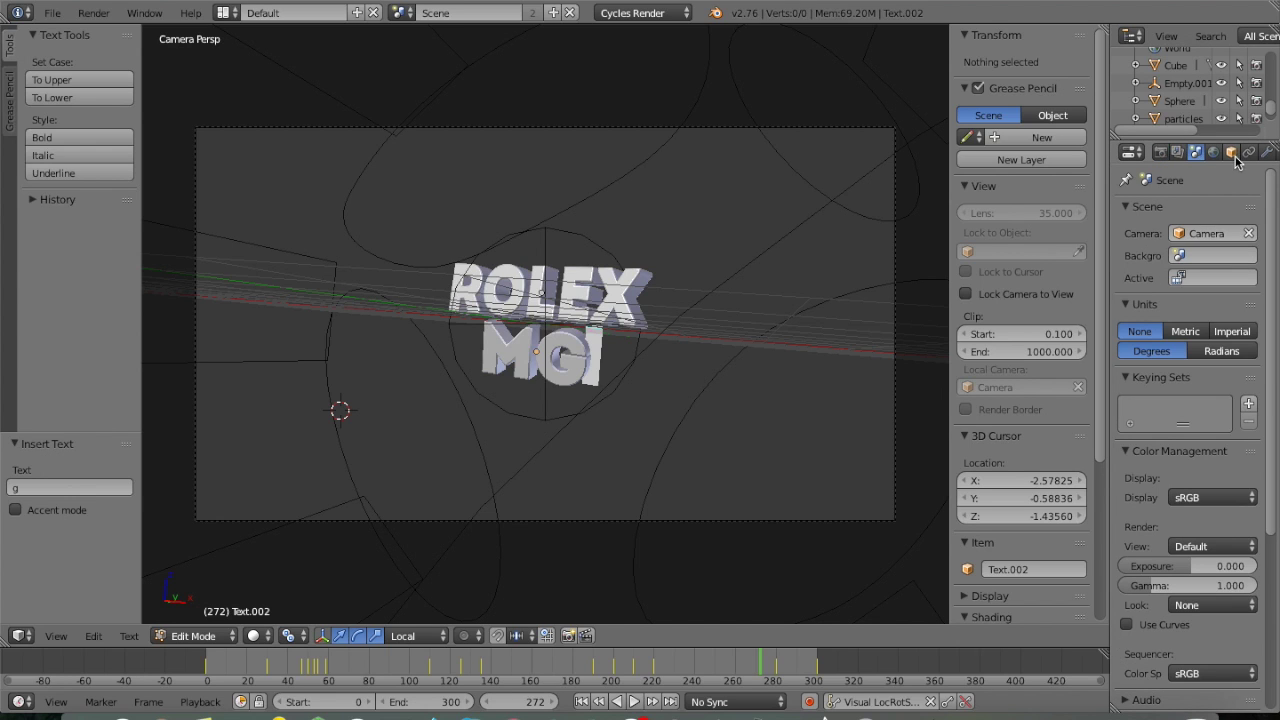
{"action": "left_click", "coordinate": [1160, 153]}
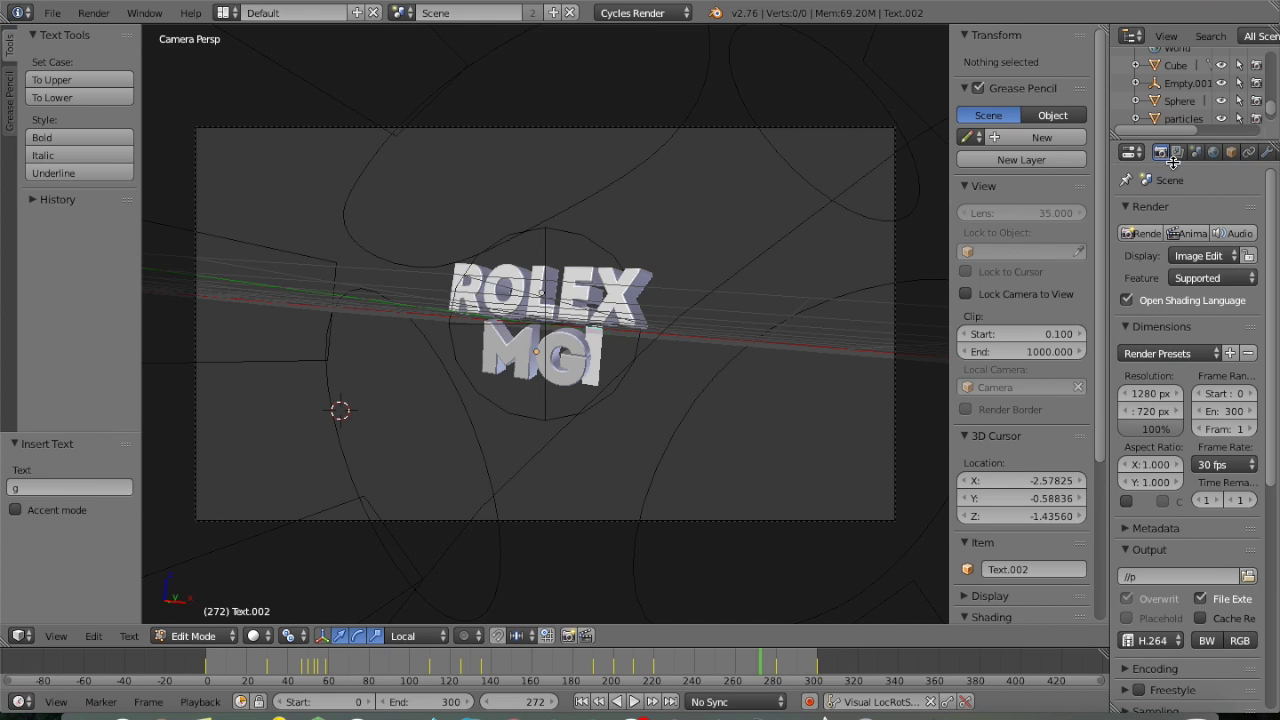
{"action": "scroll", "coordinate": [1206, 285], "scroll_direction": "down", "scroll_amount": 1}
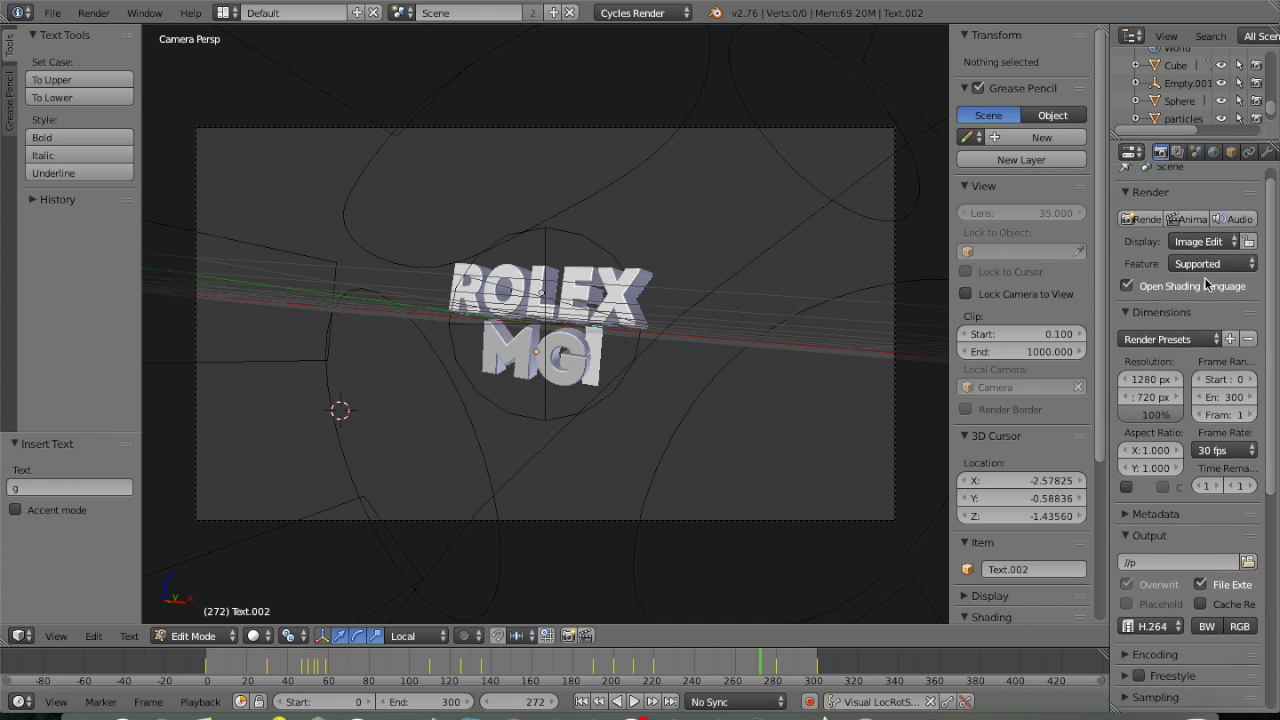
{"action": "scroll", "coordinate": [1206, 285], "scroll_direction": "down", "scroll_amount": 1}
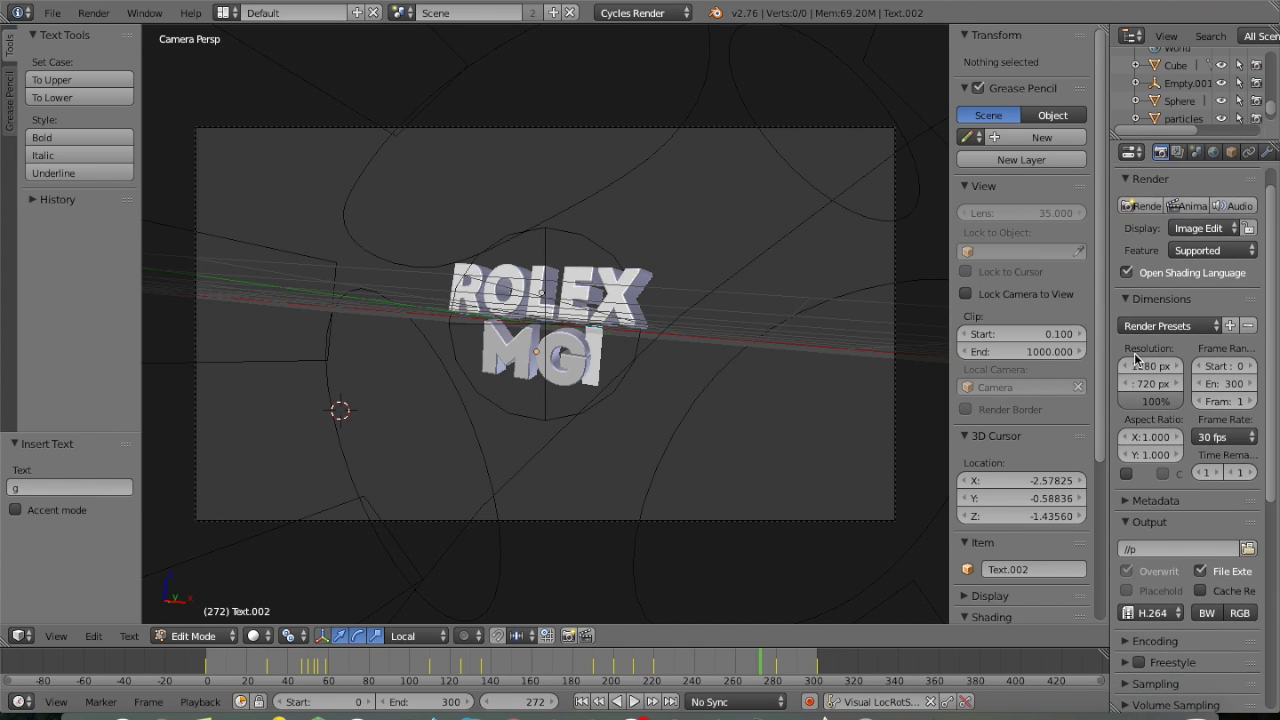
{"action": "scroll", "coordinate": [1135, 360], "scroll_direction": "down", "scroll_amount": 1}
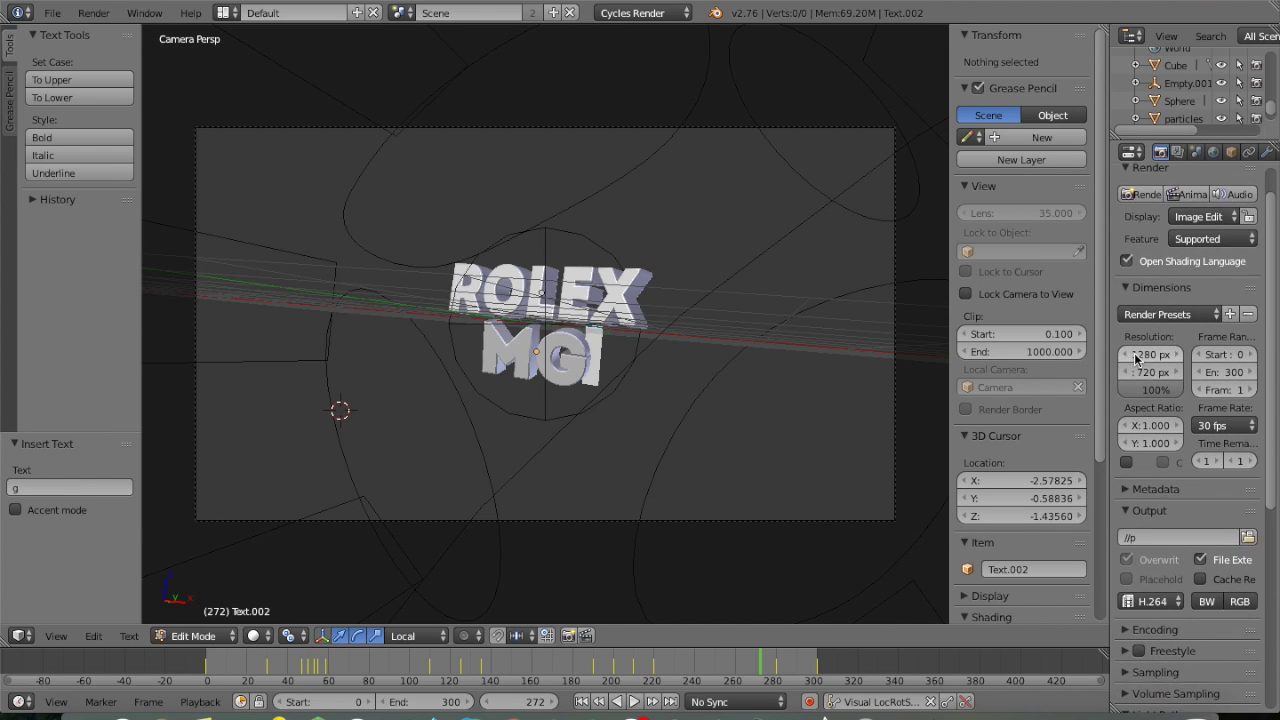
{"action": "left_click", "coordinate": [1145, 598]}
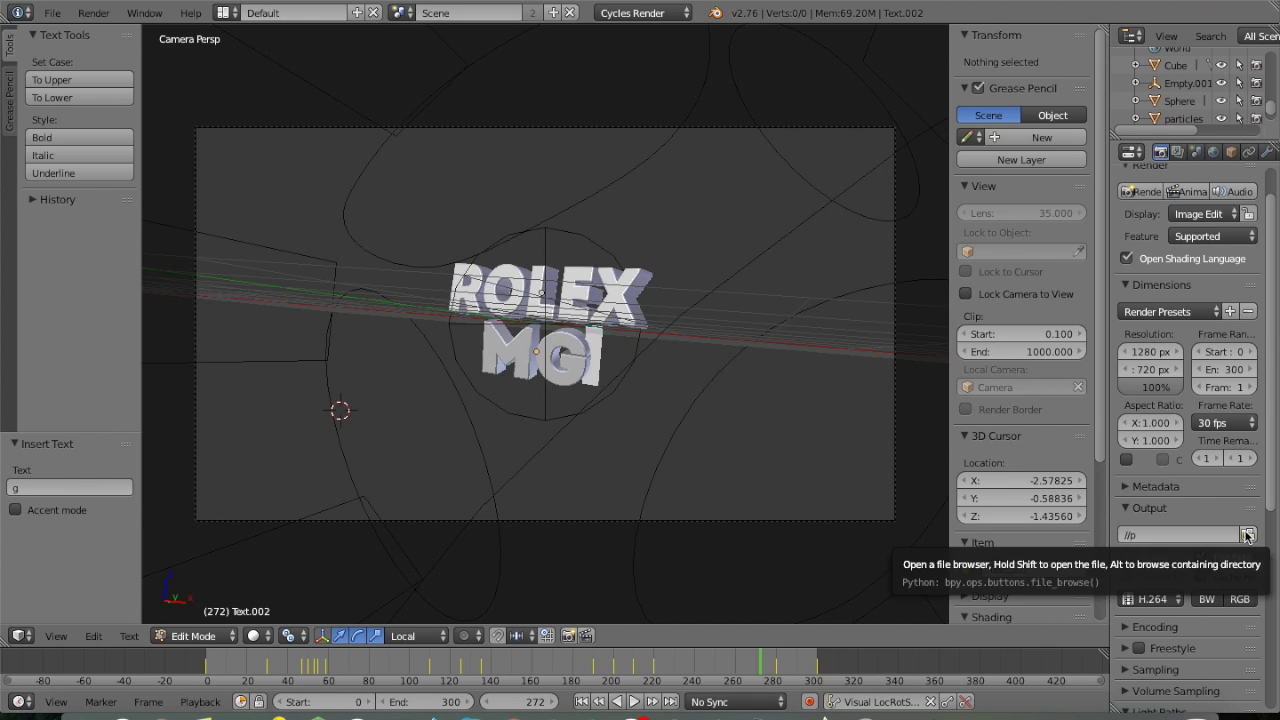
Set the output to testintro on the Desktop, start the animation render, and minimise compositing_pack.
{"action": "left_click", "coordinate": [1248, 537]}
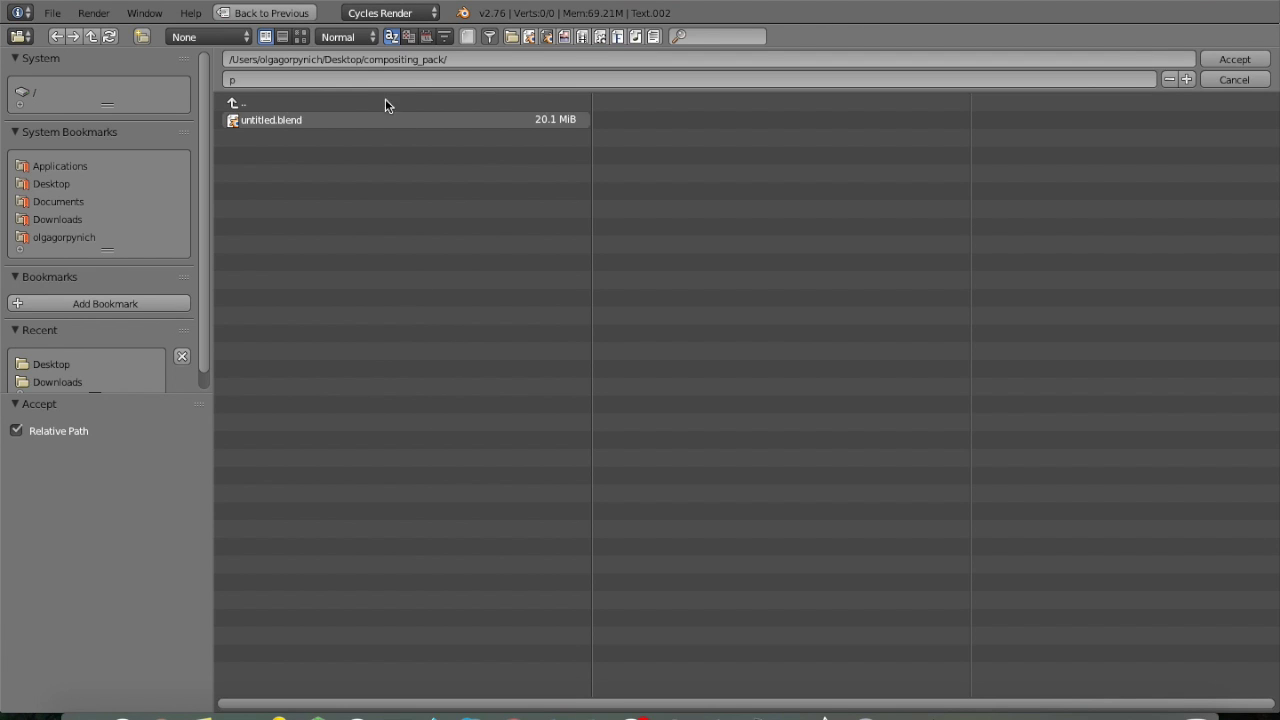
{"action": "left_click", "coordinate": [361, 80]}
{"action": "key", "text": "BackSpace"}
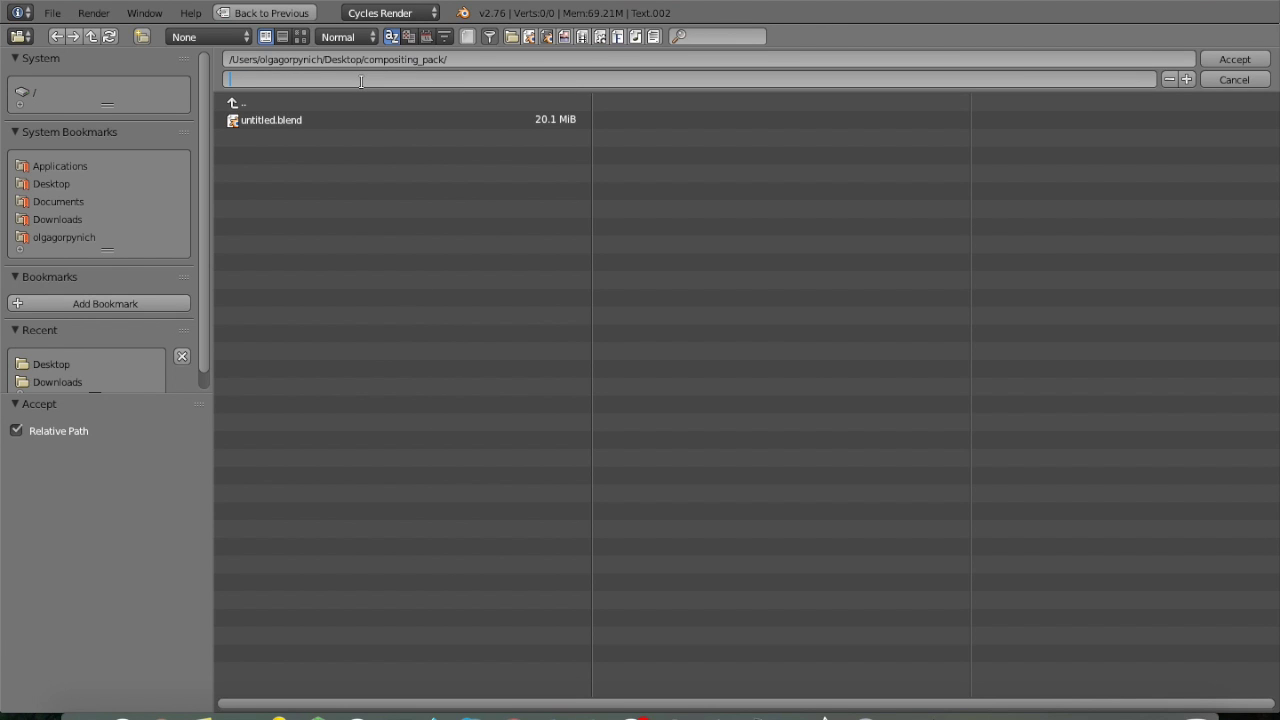
{"action": "type", "text": "testintro"}
{"action": "left_click", "coordinate": [50, 185]}
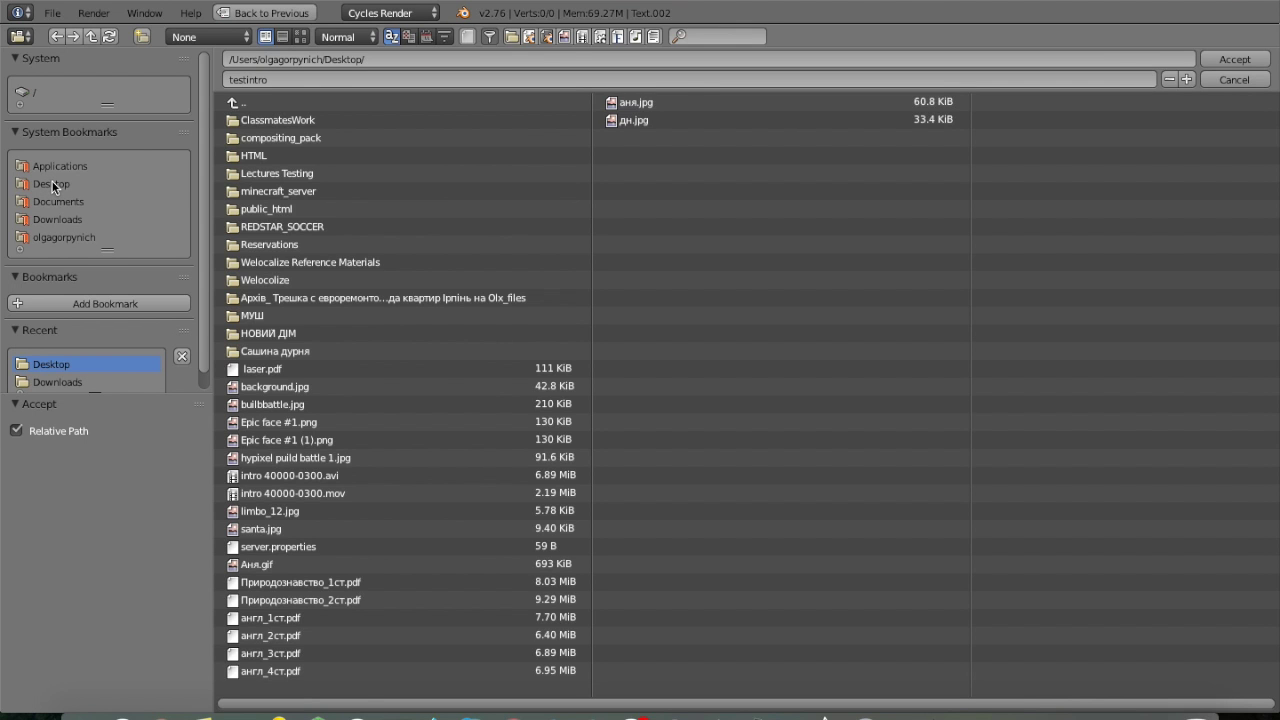
{"action": "left_click", "coordinate": [54, 186]}
{"action": "left_click", "coordinate": [1234, 60]}
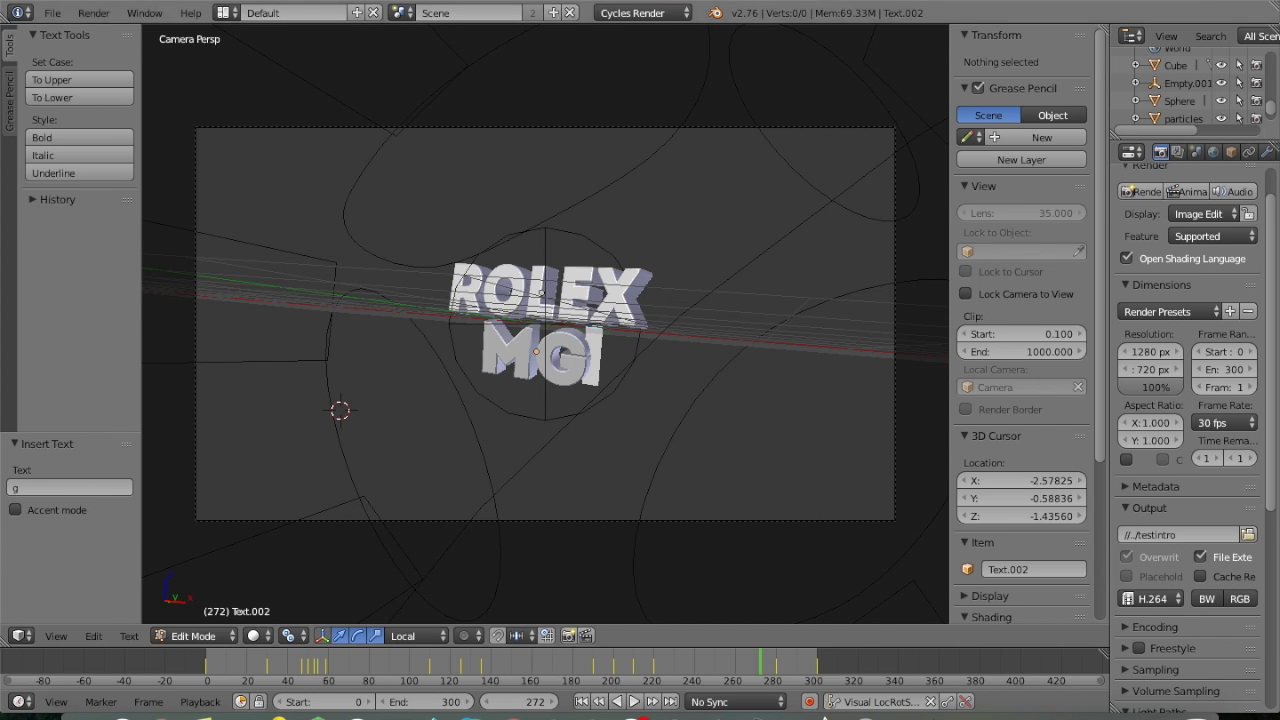
{"action": "left_click", "coordinate": [93, 12]}
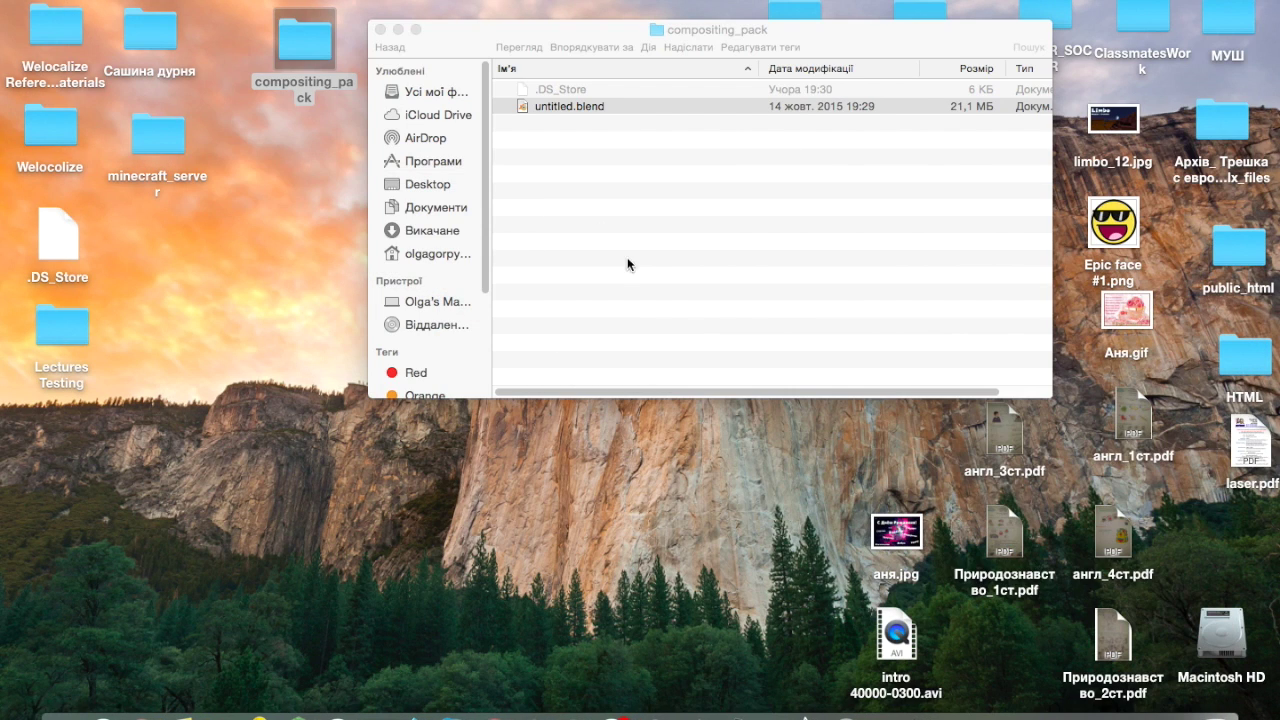
{"action": "left_click", "coordinate": [398, 30]}
Play the intro 40000-0300.mov preview from its desktop icon.
{"action": "mouse_move", "coordinate": [799, 116]}
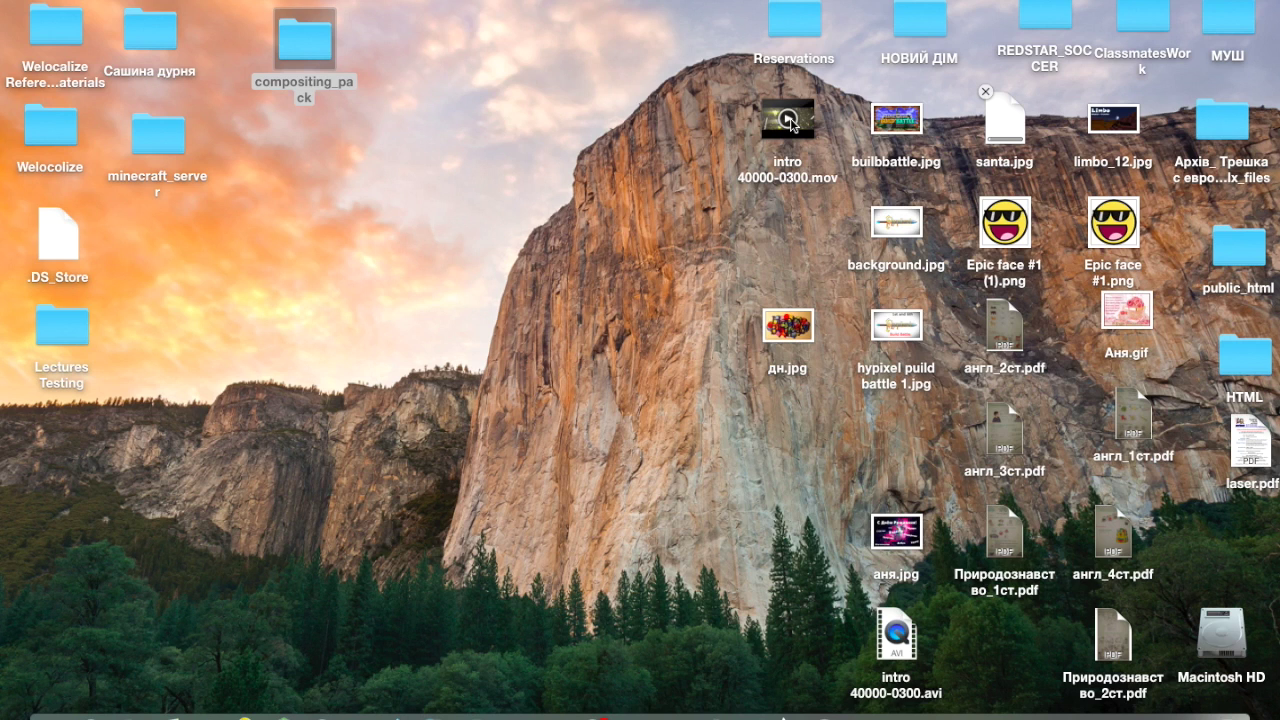
{"action": "left_click", "coordinate": [790, 118]}
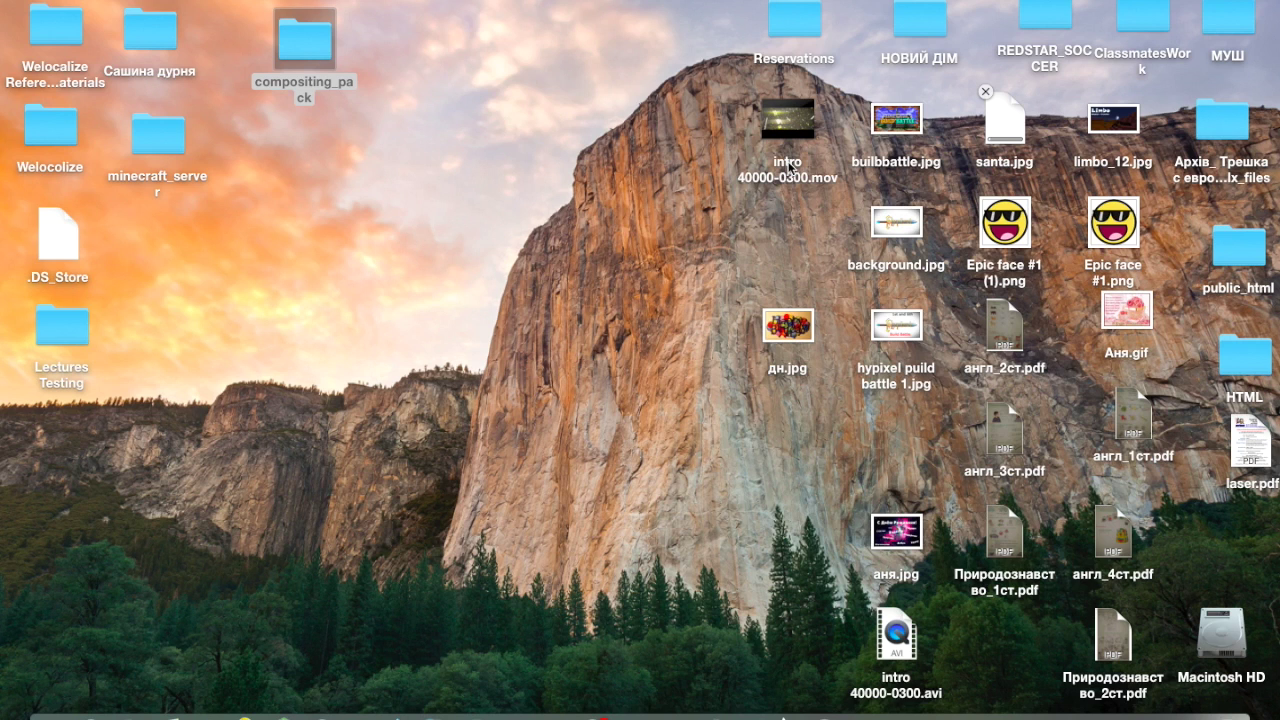